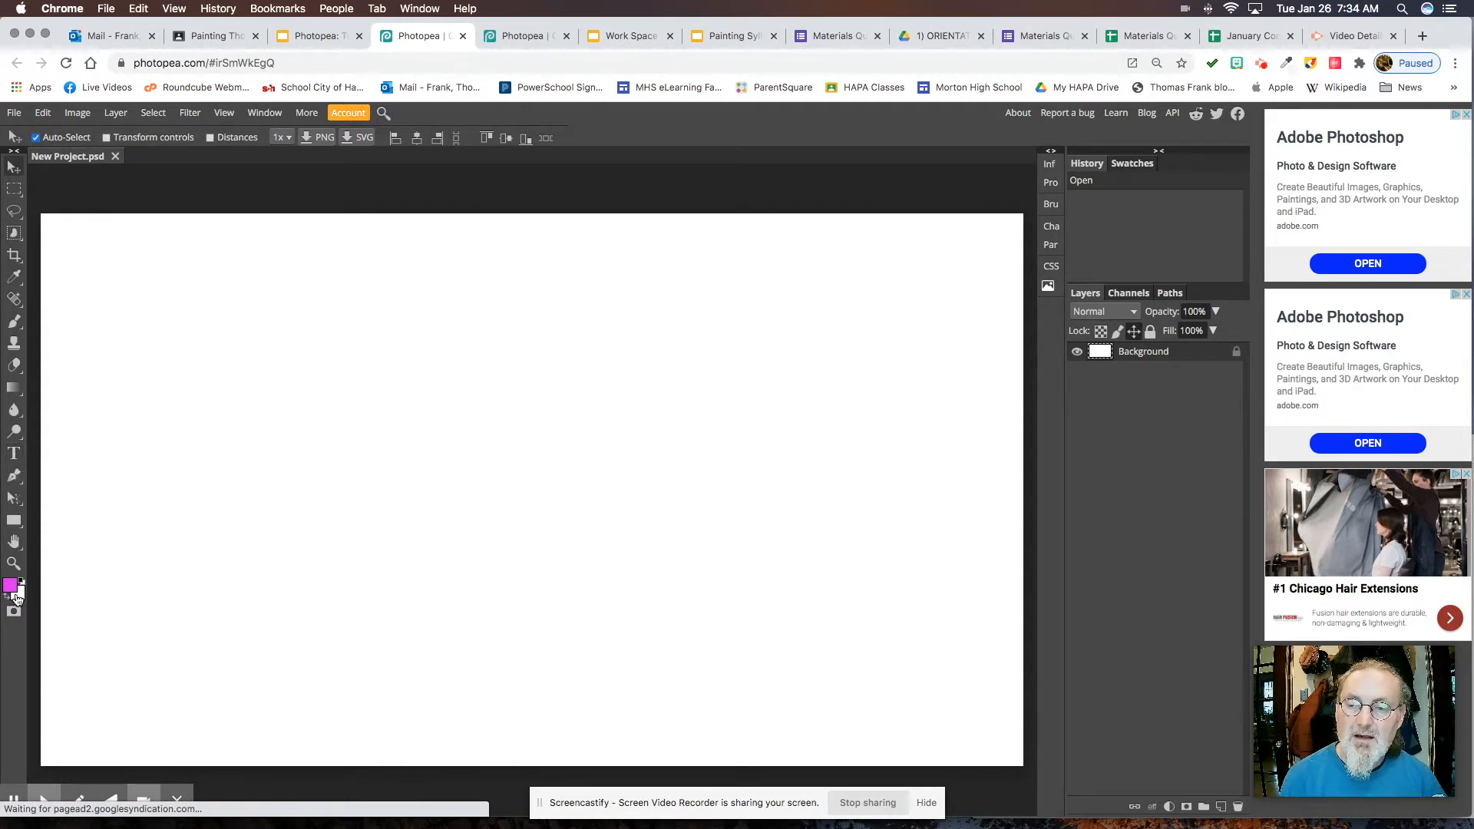
Reset the colours to default and set the foreground colour to bright purple, hex bf0df1.
key("d")
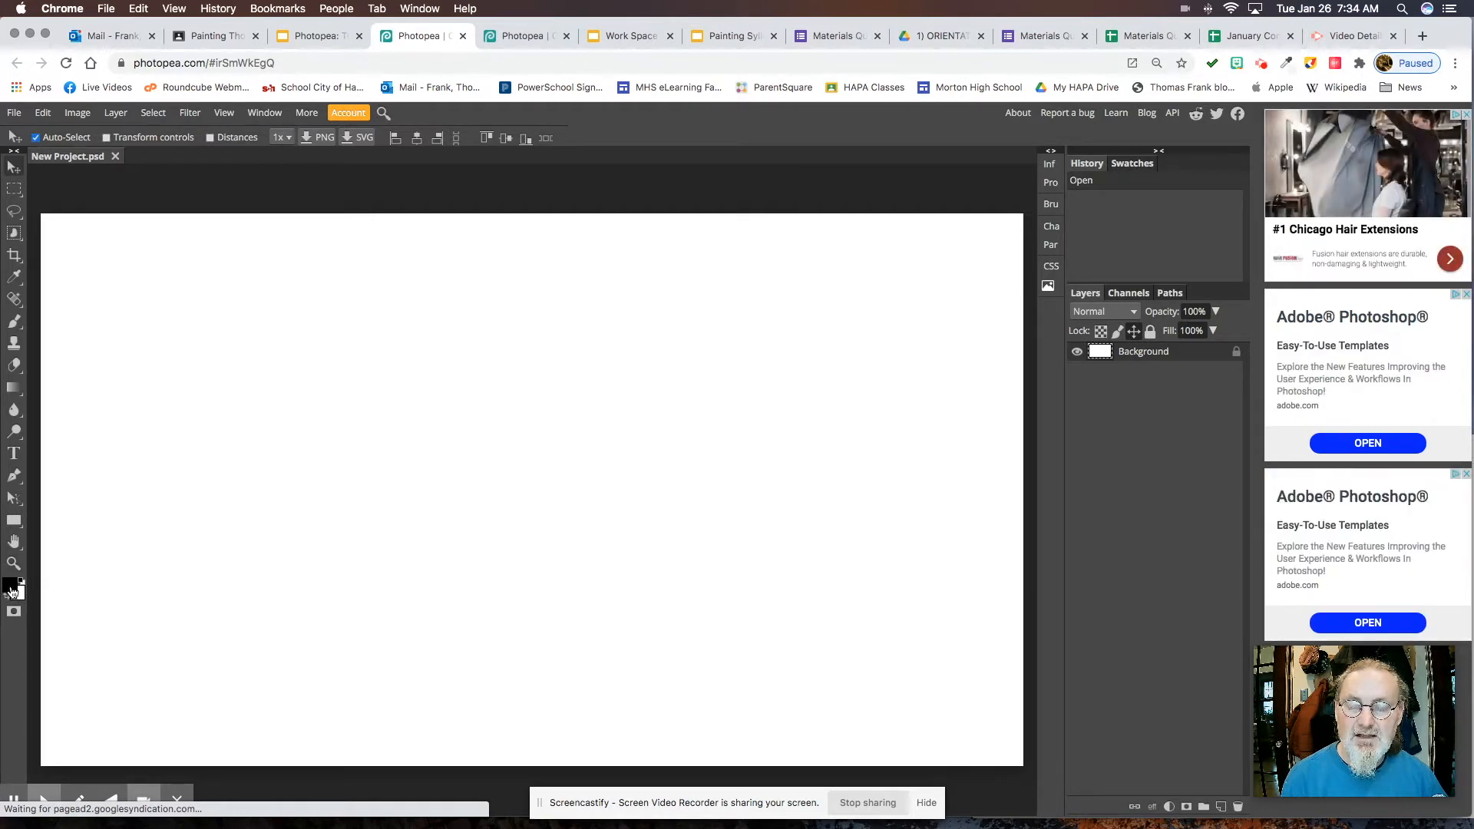
left_click(11, 587)
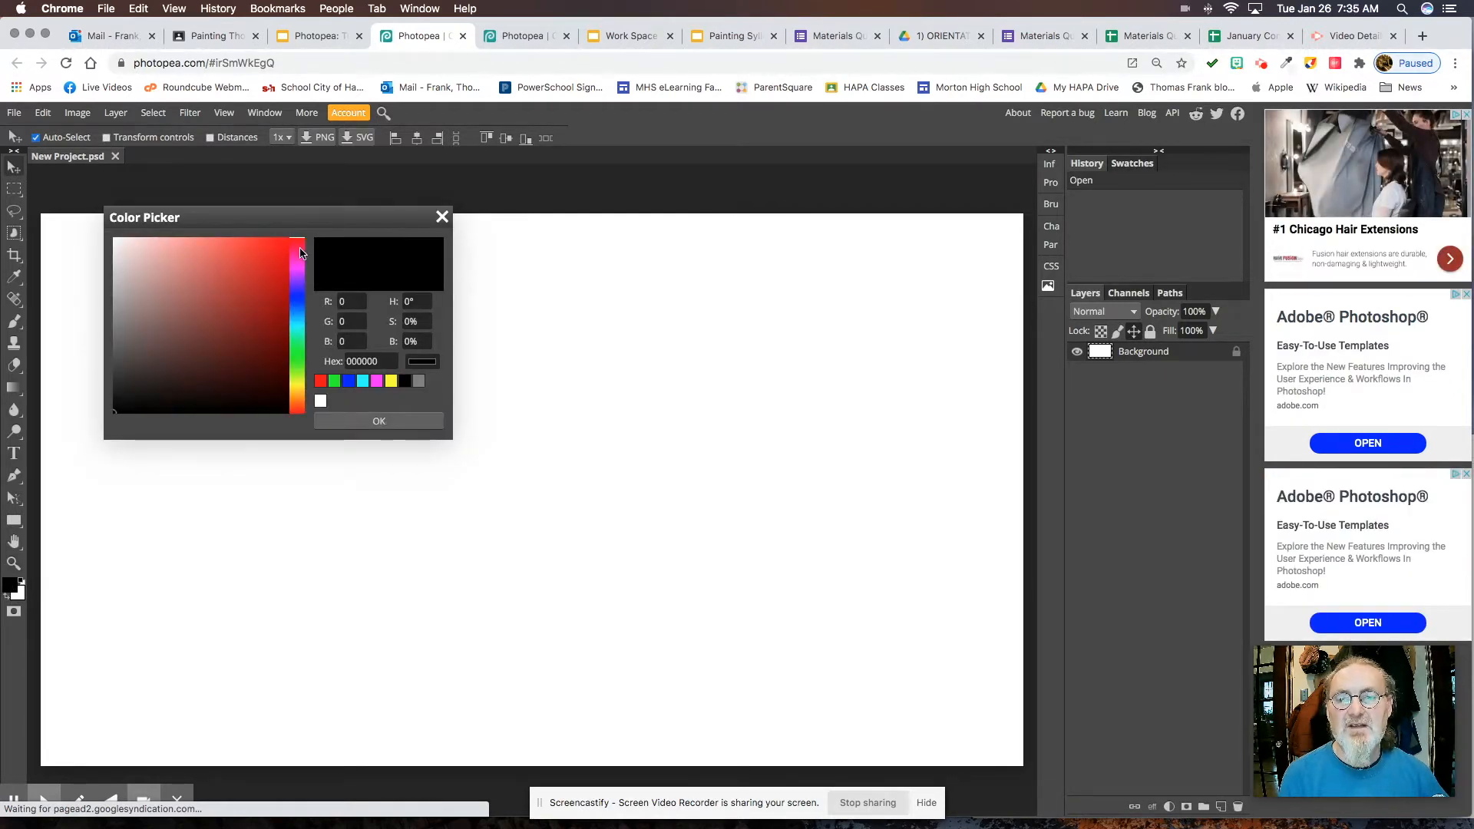
left_click_drag(299, 253, 302, 273)
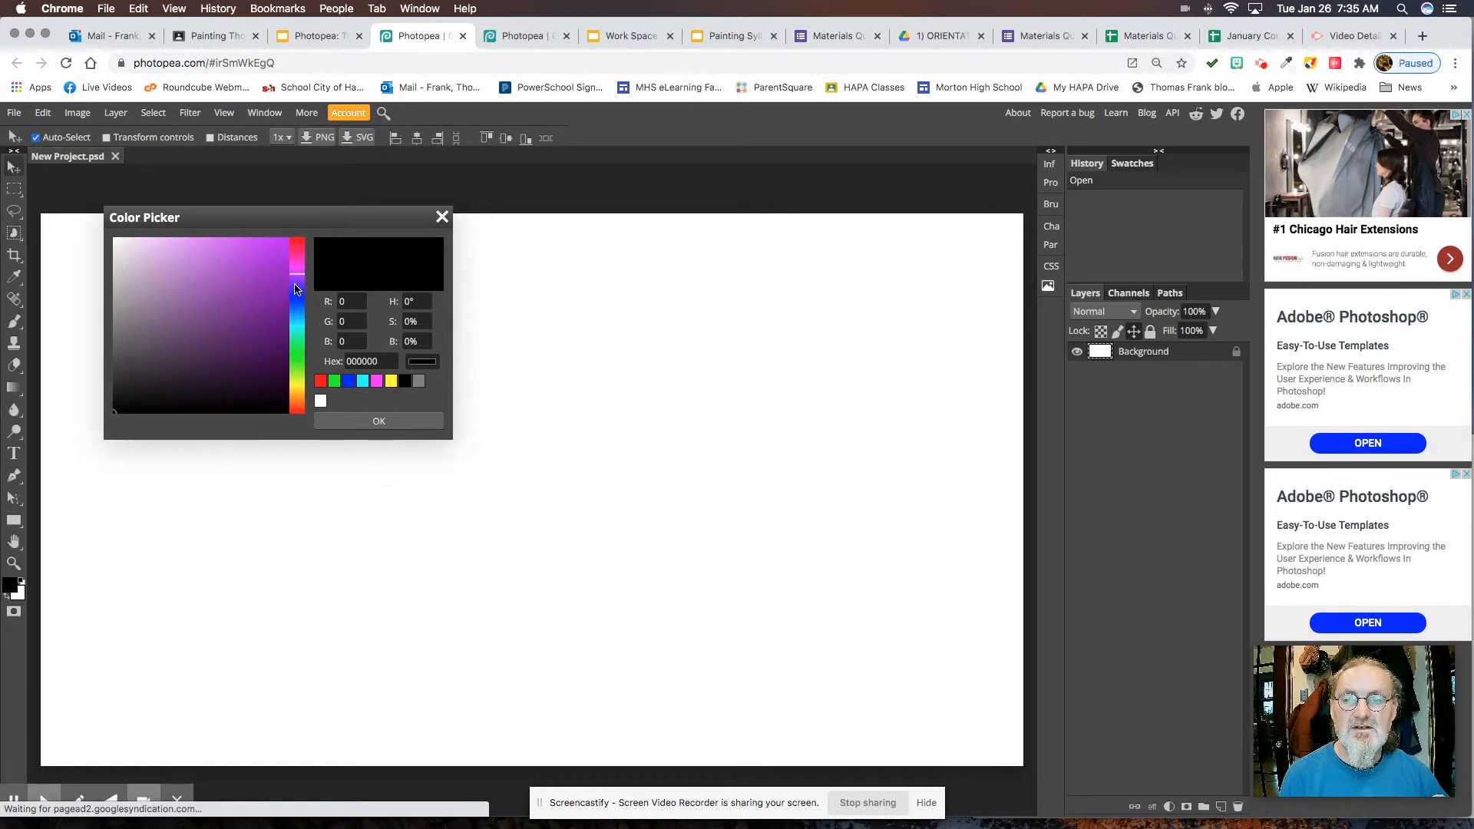
left_click(300, 297)
left_click(296, 272)
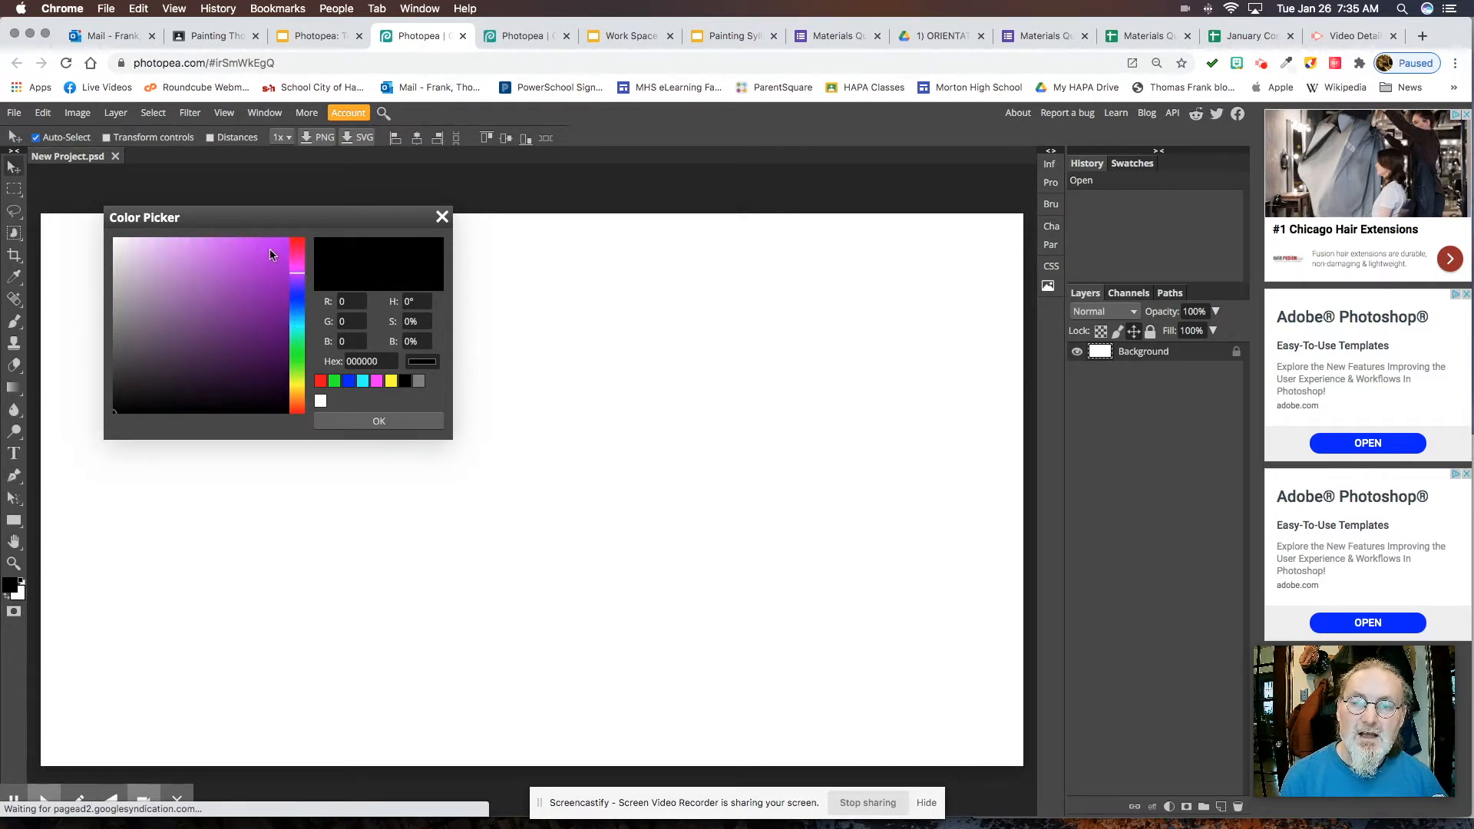
left_click_drag(274, 254, 128, 261)
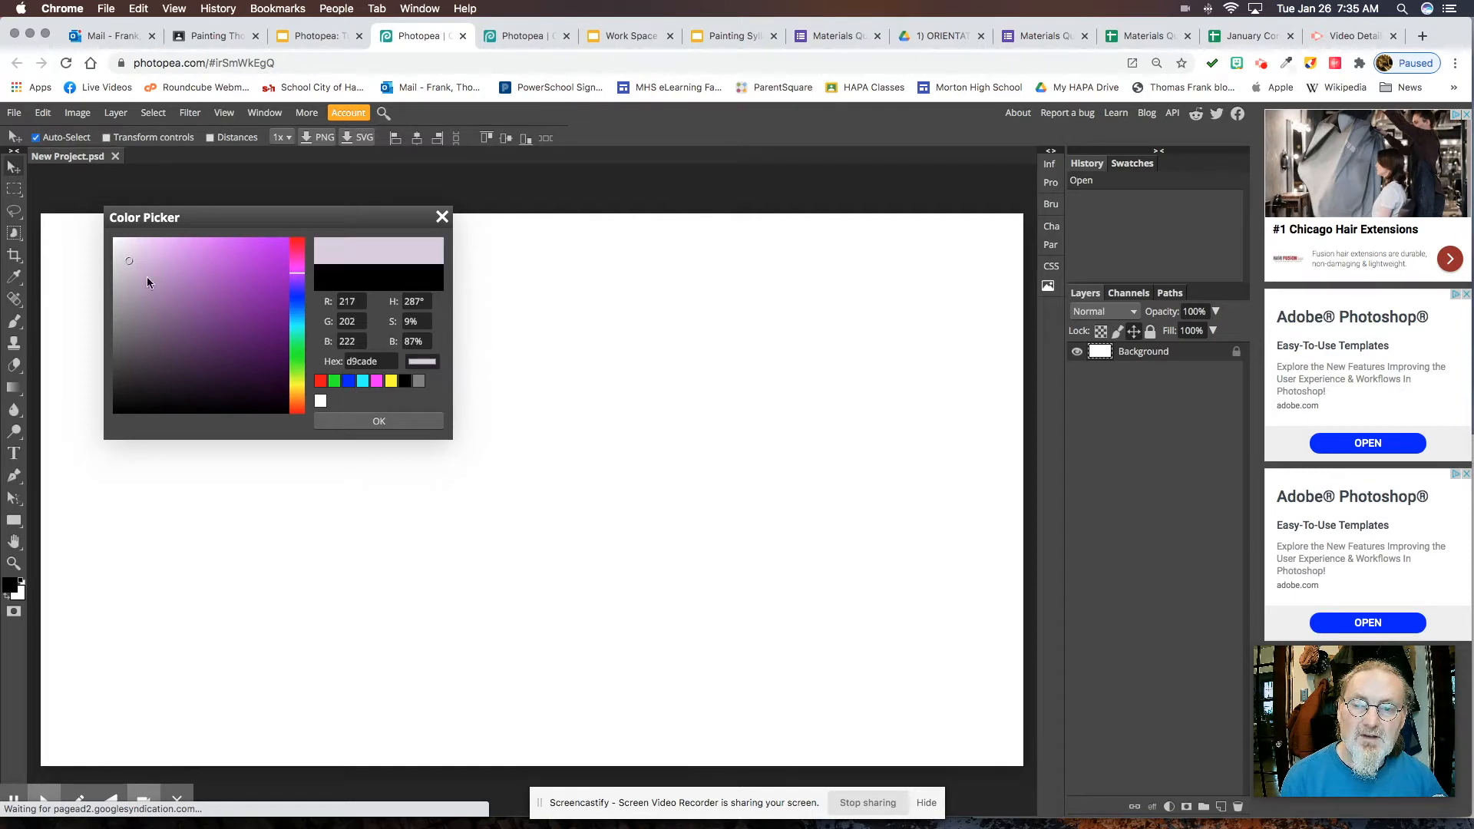
left_click_drag(207, 372, 278, 249)
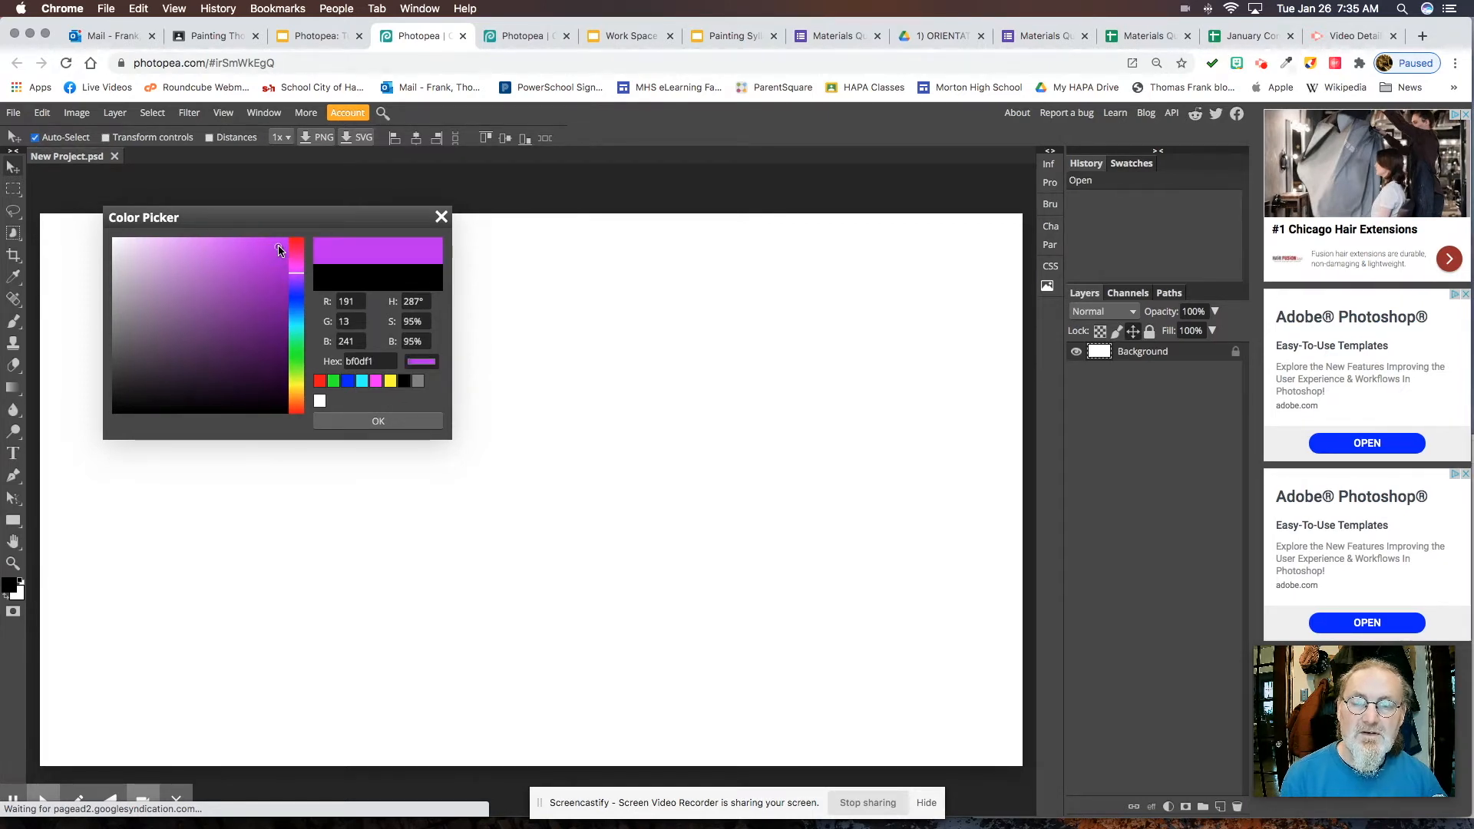
left_click(381, 425)
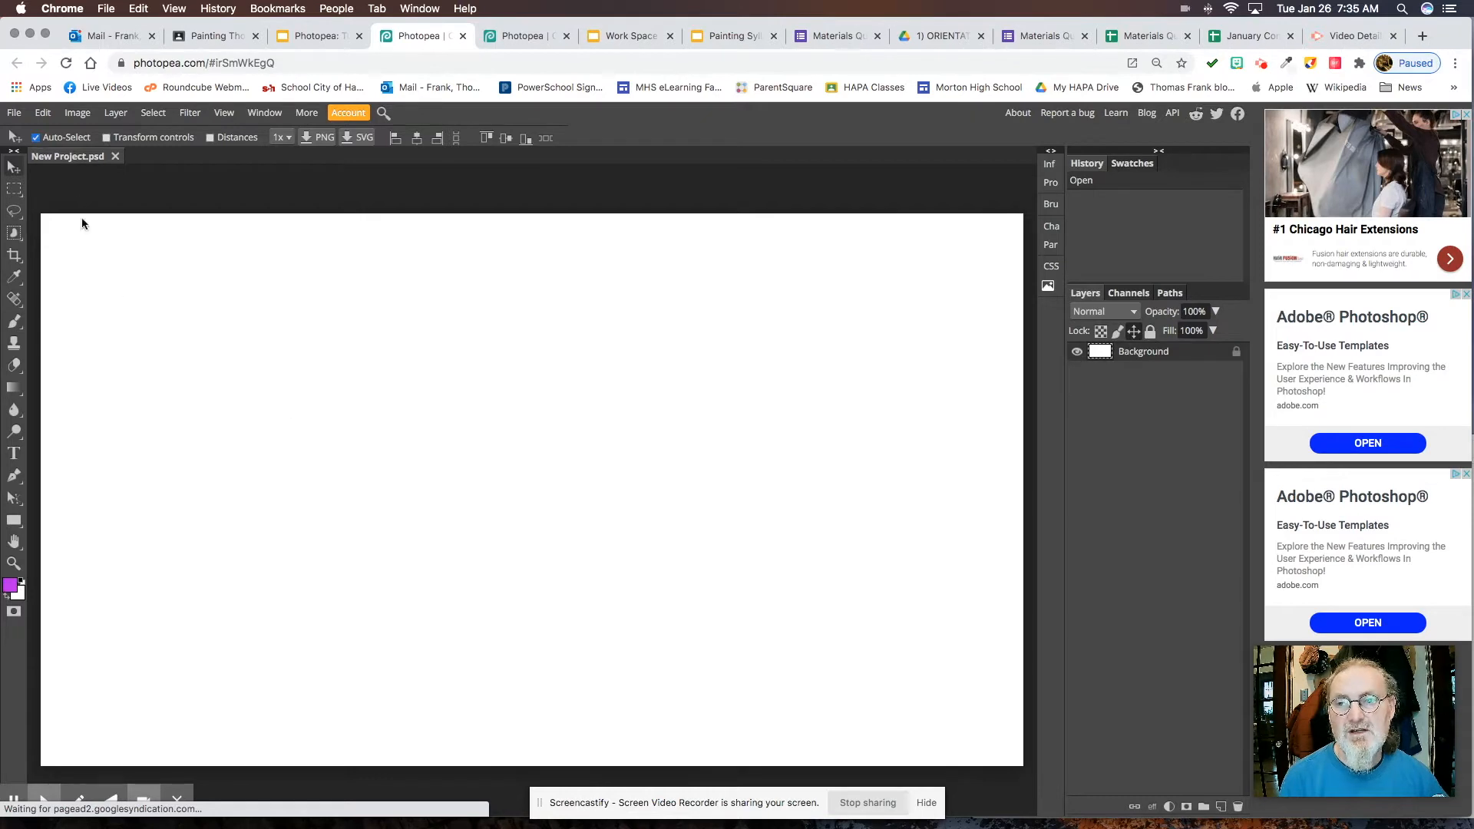
Fill the Background layer with the foreground colour, using Normal blend mode and 100% opacity.
left_click(43, 113)
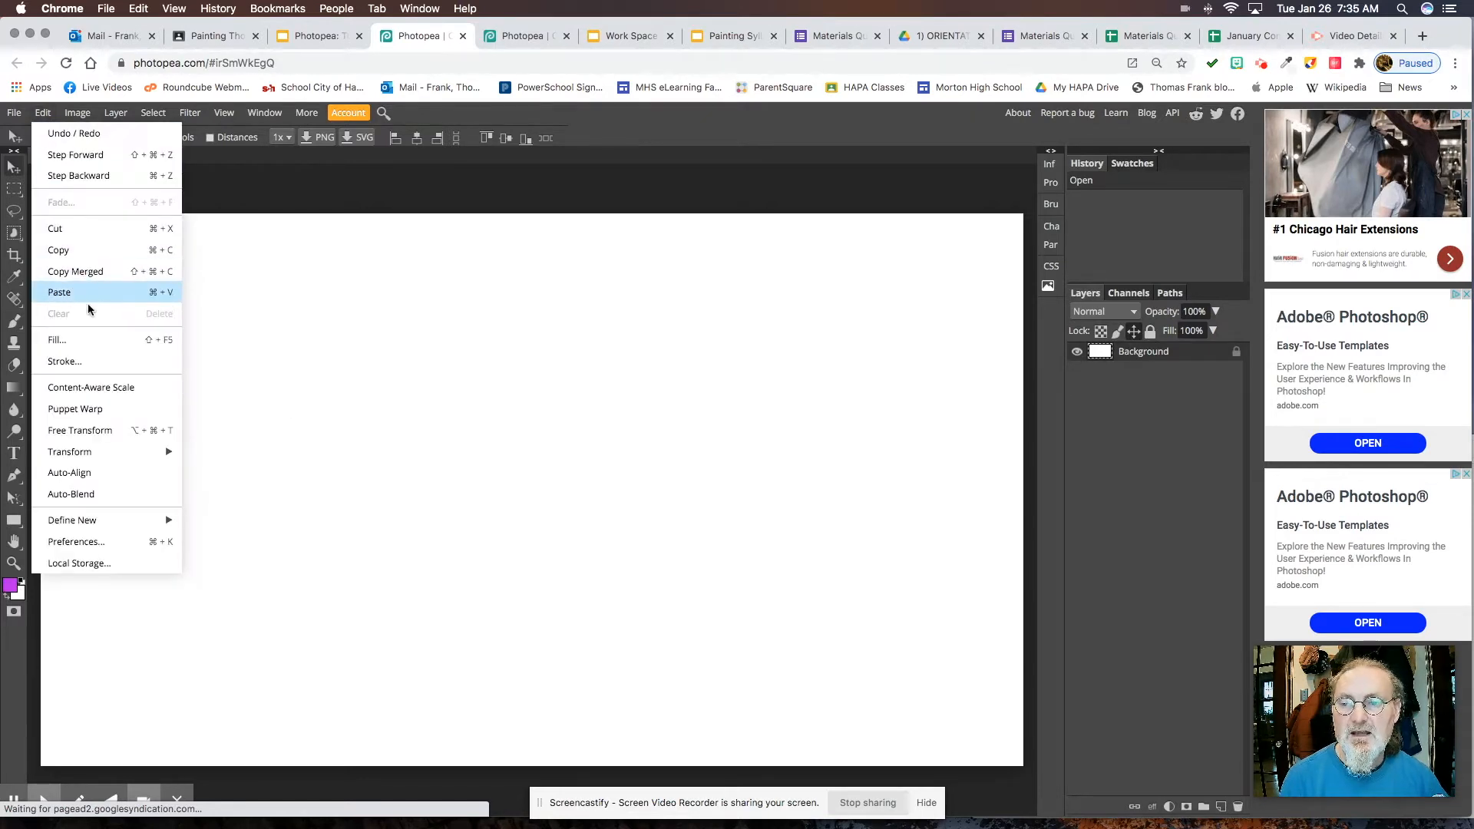
left_click(83, 336)
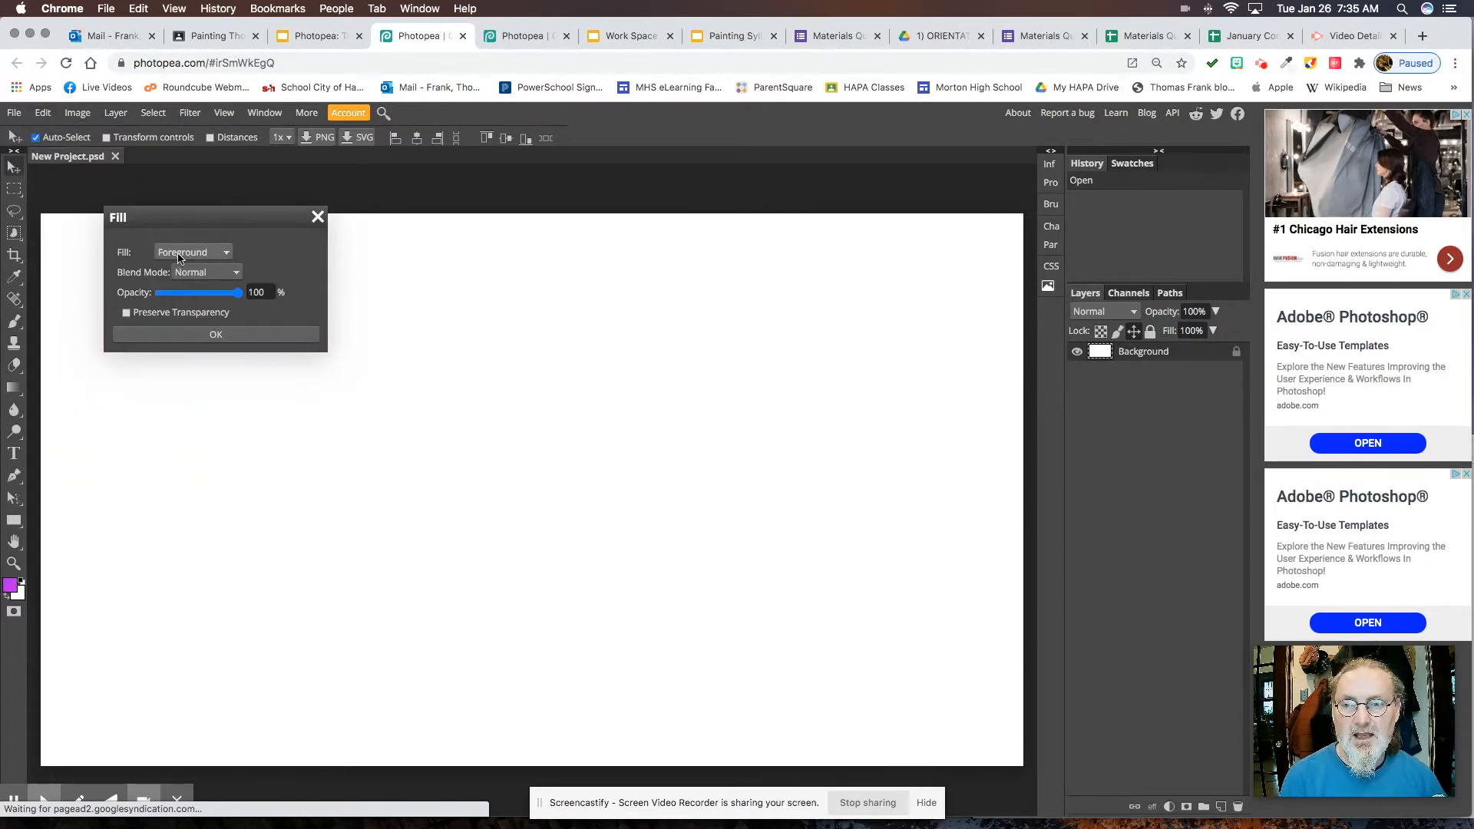
left_click(220, 334)
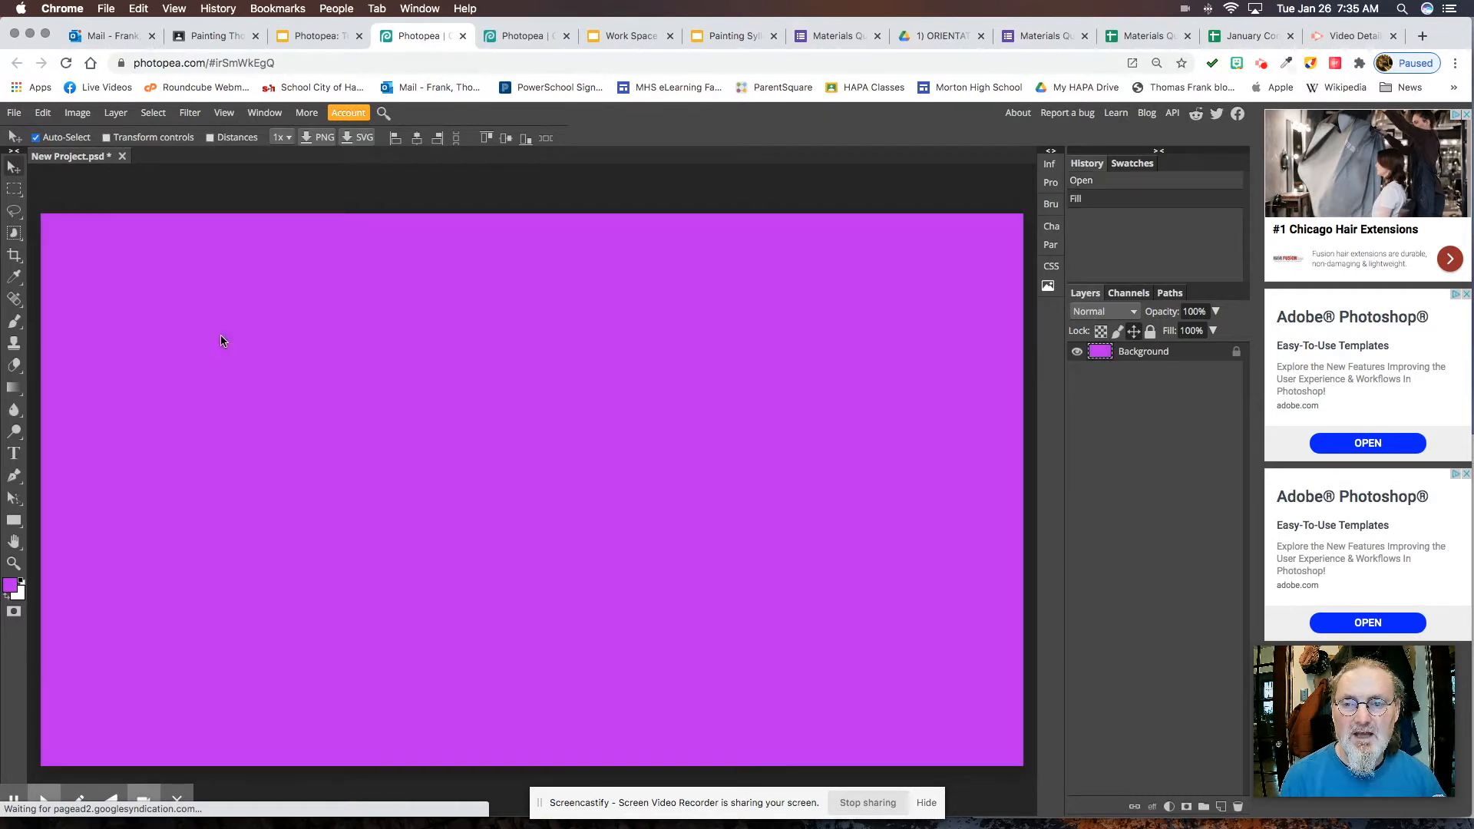
Set up the Type tool with the Distant Galaxy font at a size of 250 px.
left_click(14, 454)
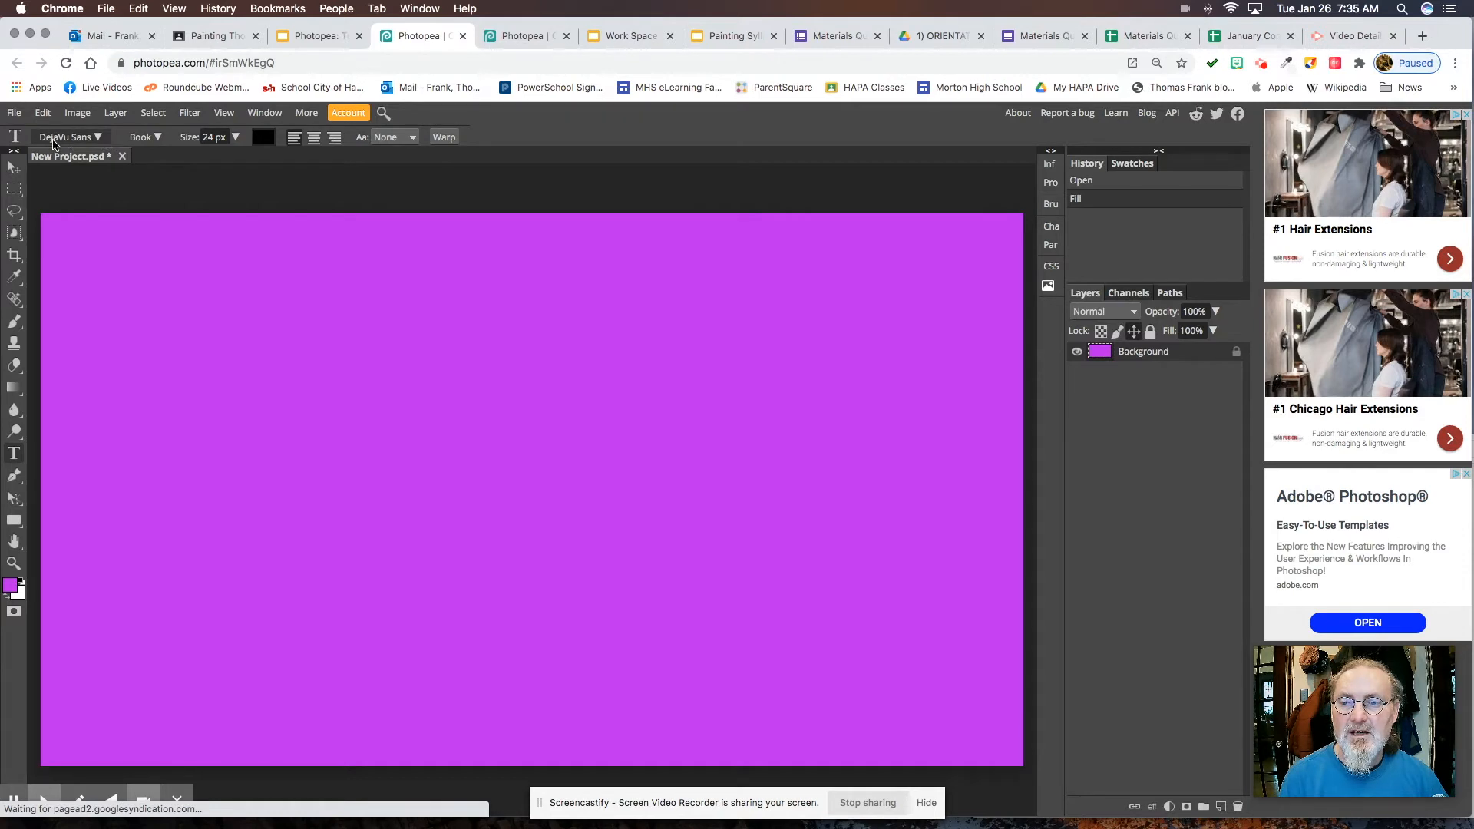
left_click(99, 138)
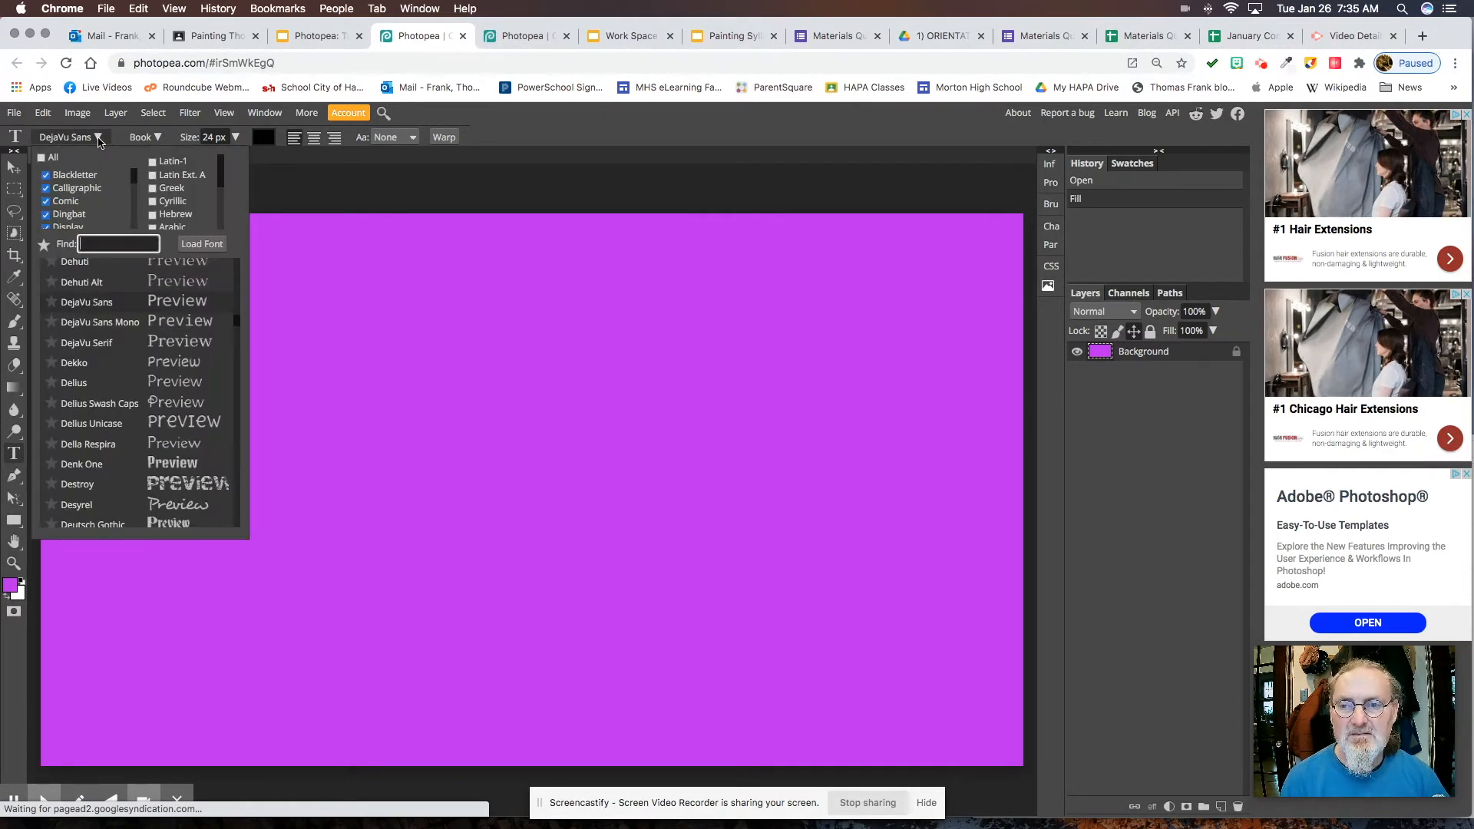
scroll(138, 367, "down", 5)
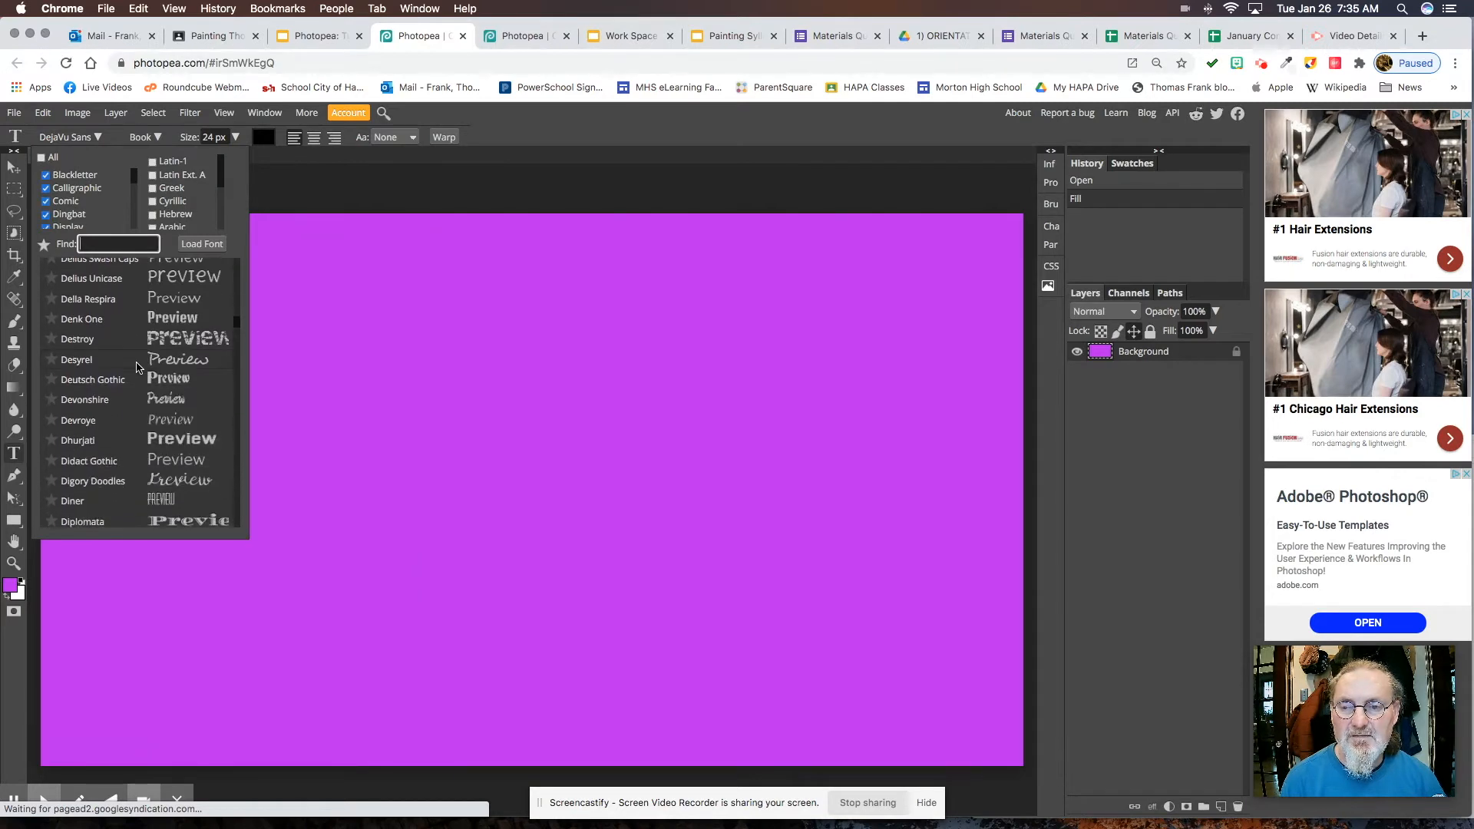
scroll(135, 373, "down", 3)
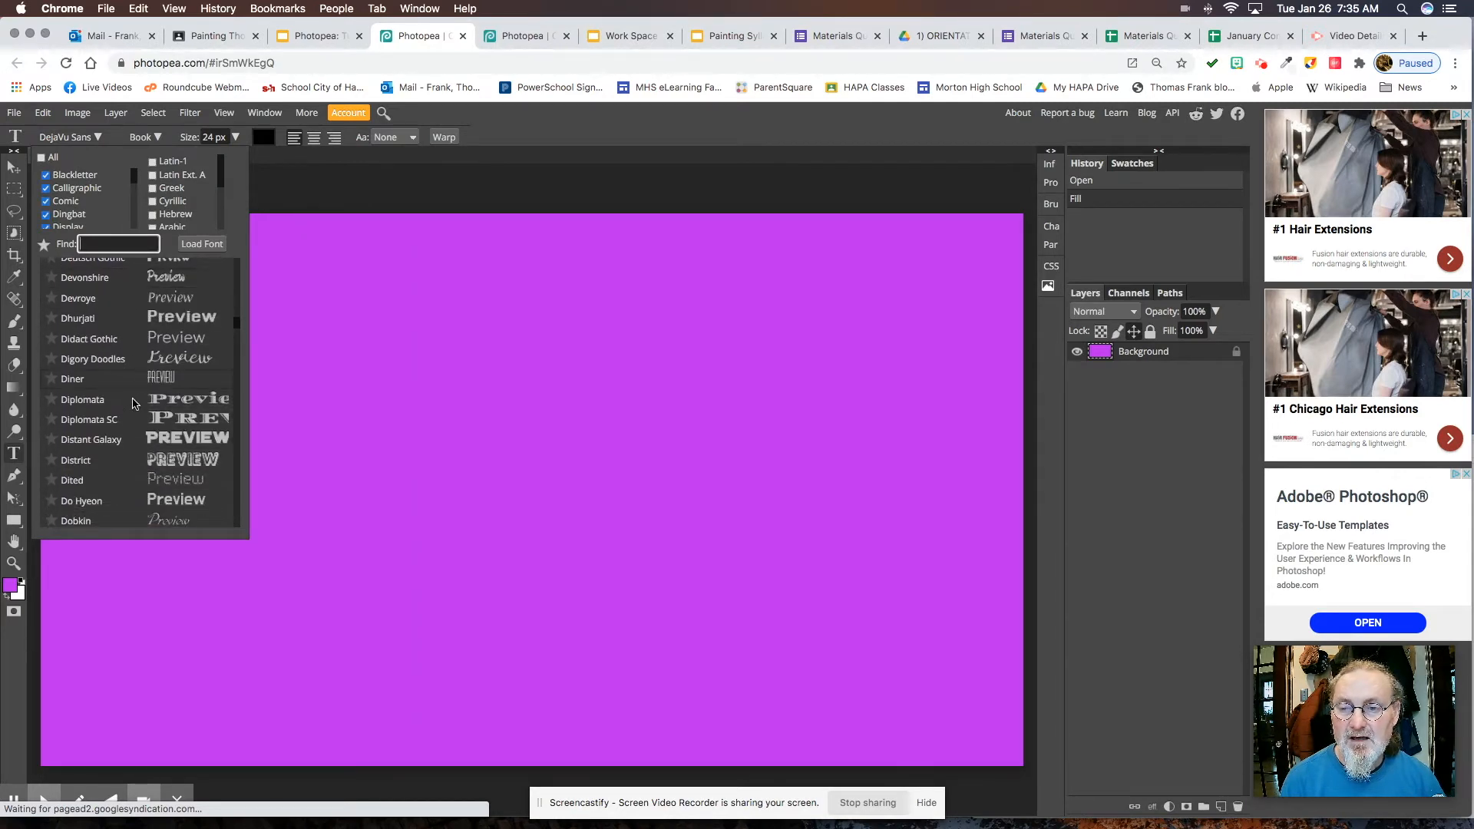
left_click(120, 445)
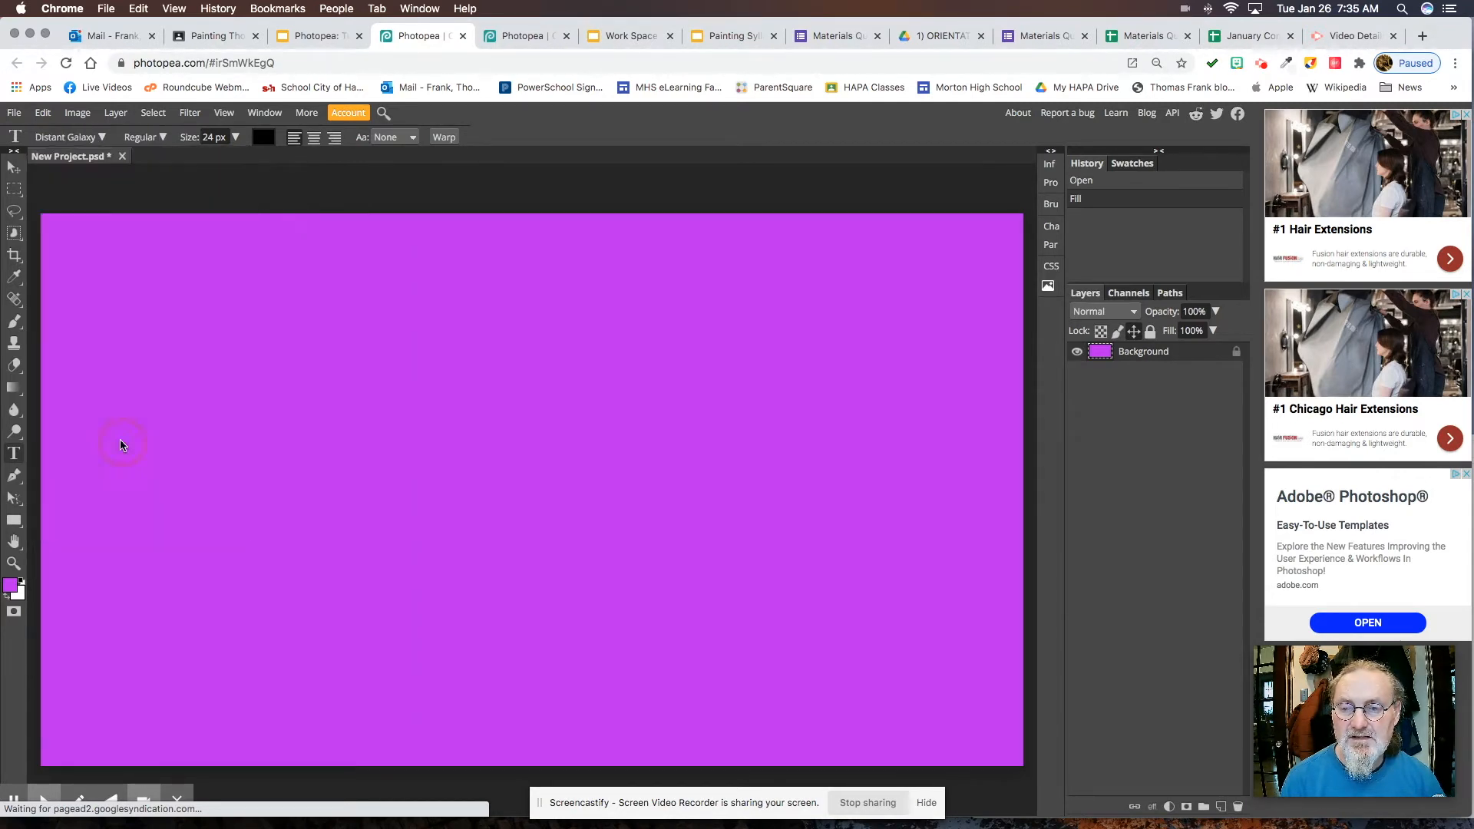
left_click(211, 139)
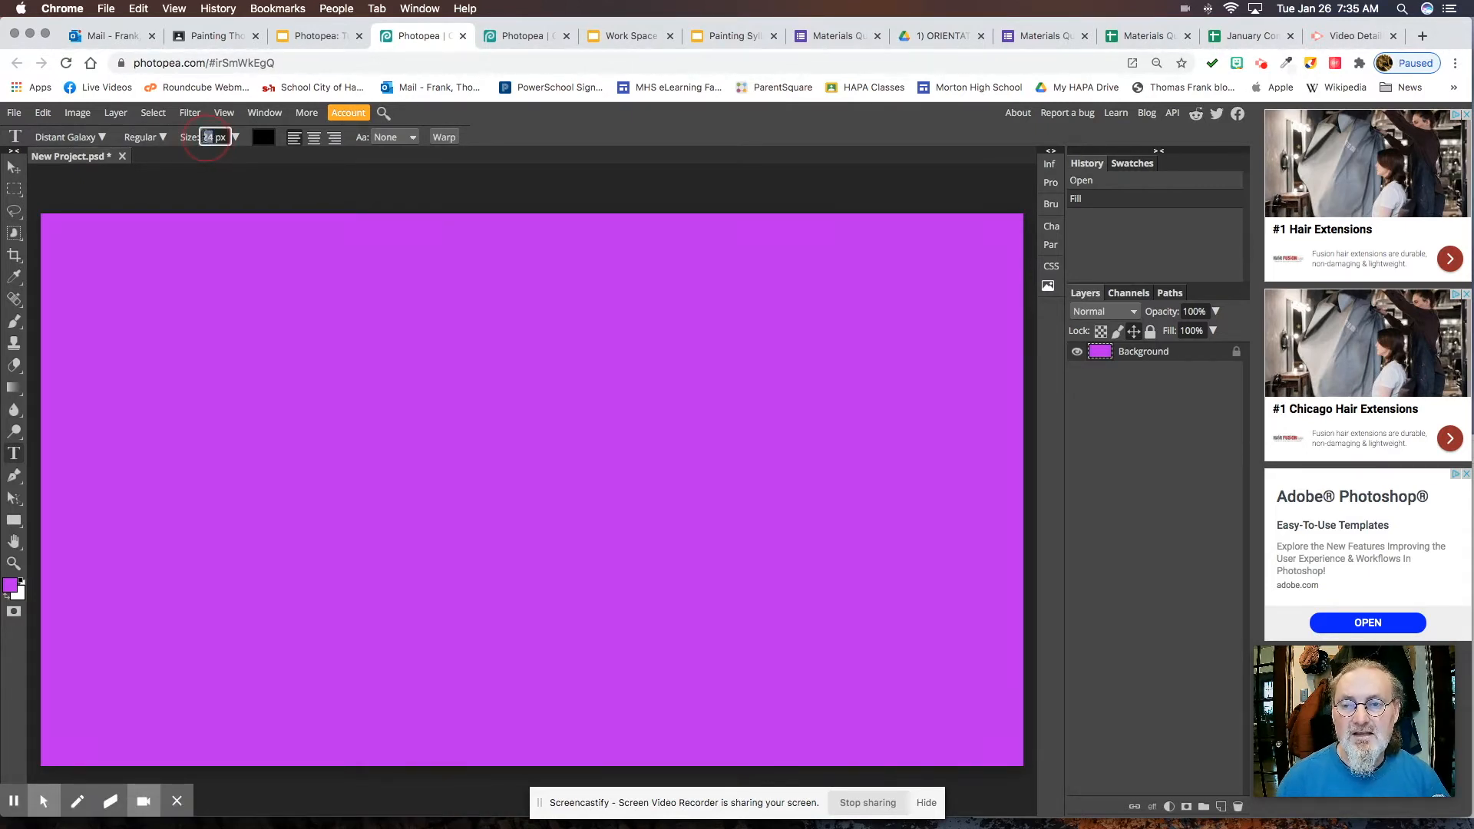
type("2")
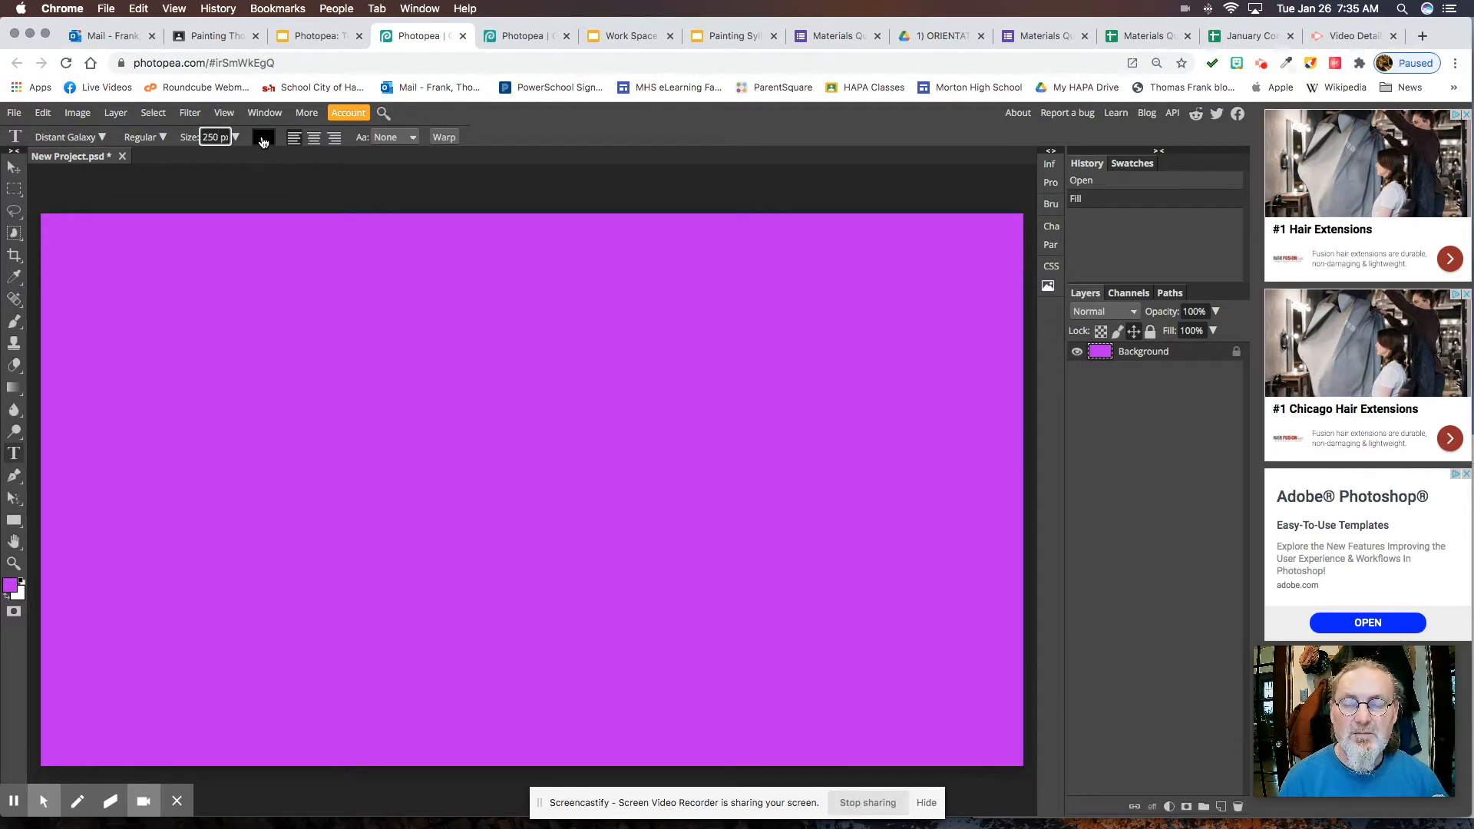
Set the text colour to orange f49e10 and write the first name in capitals along the lower part of the canvas.
left_click(262, 138)
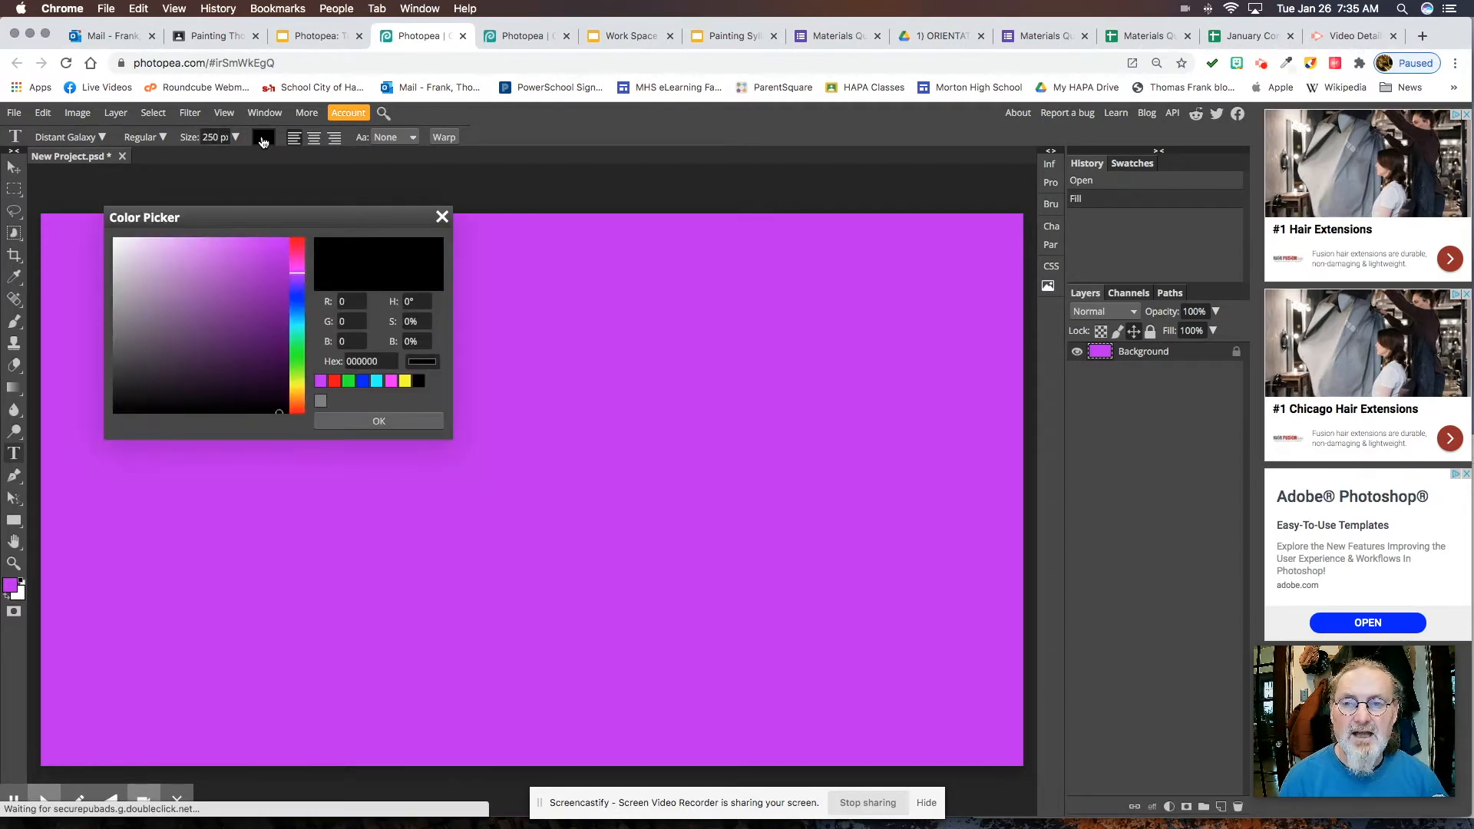
left_click(296, 395)
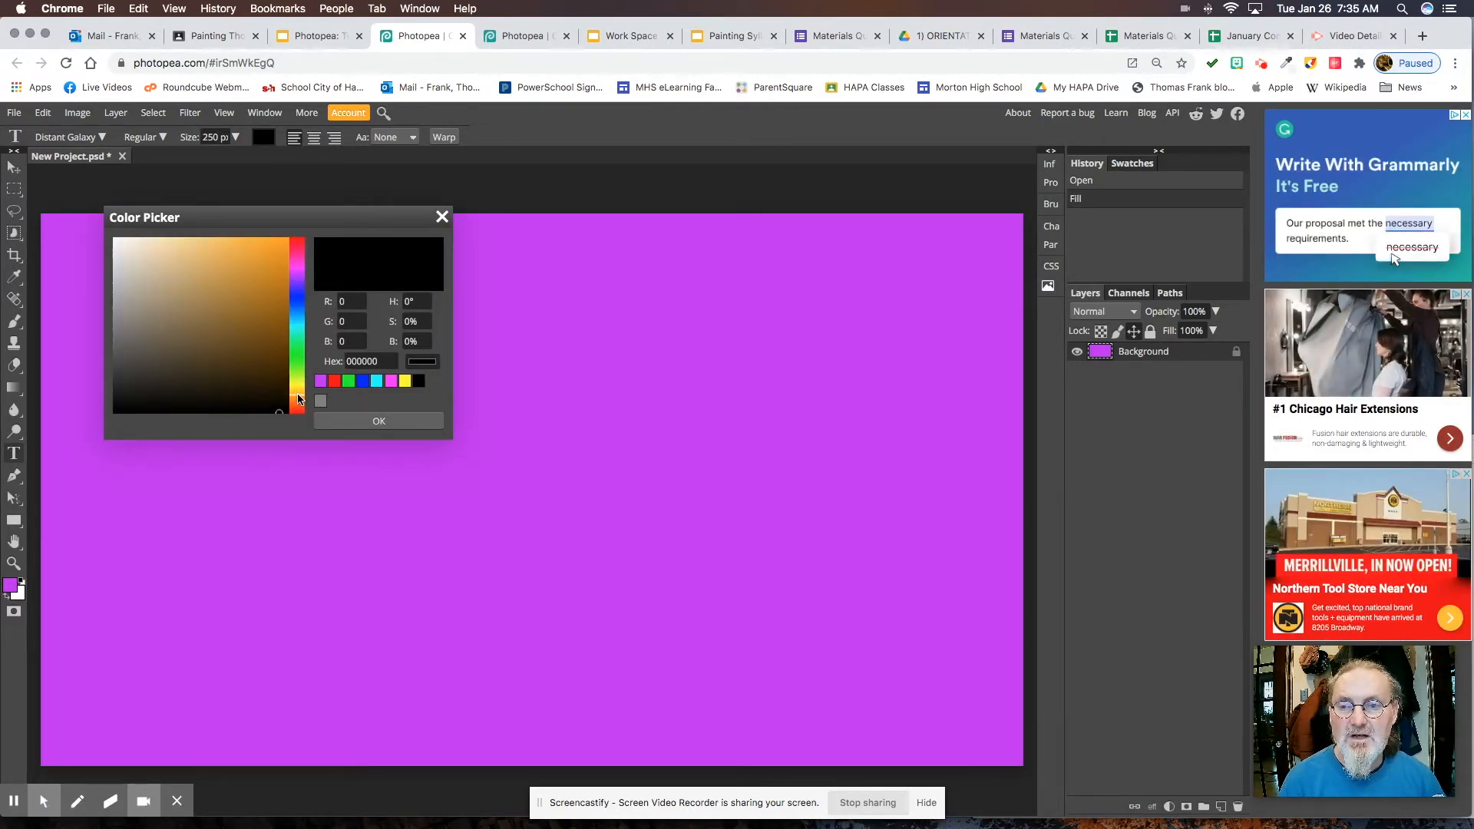
left_click(275, 243)
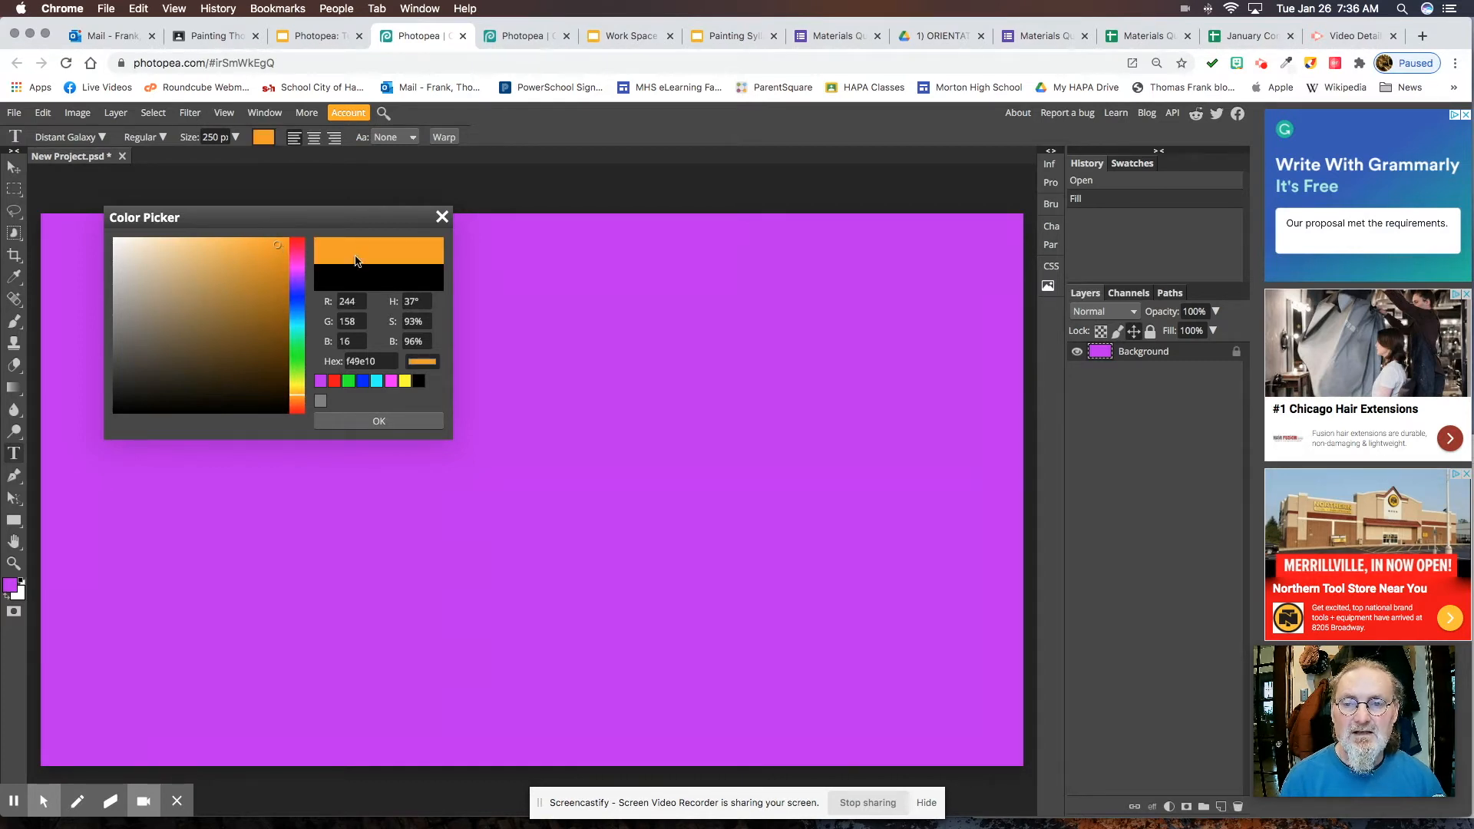
left_click(393, 421)
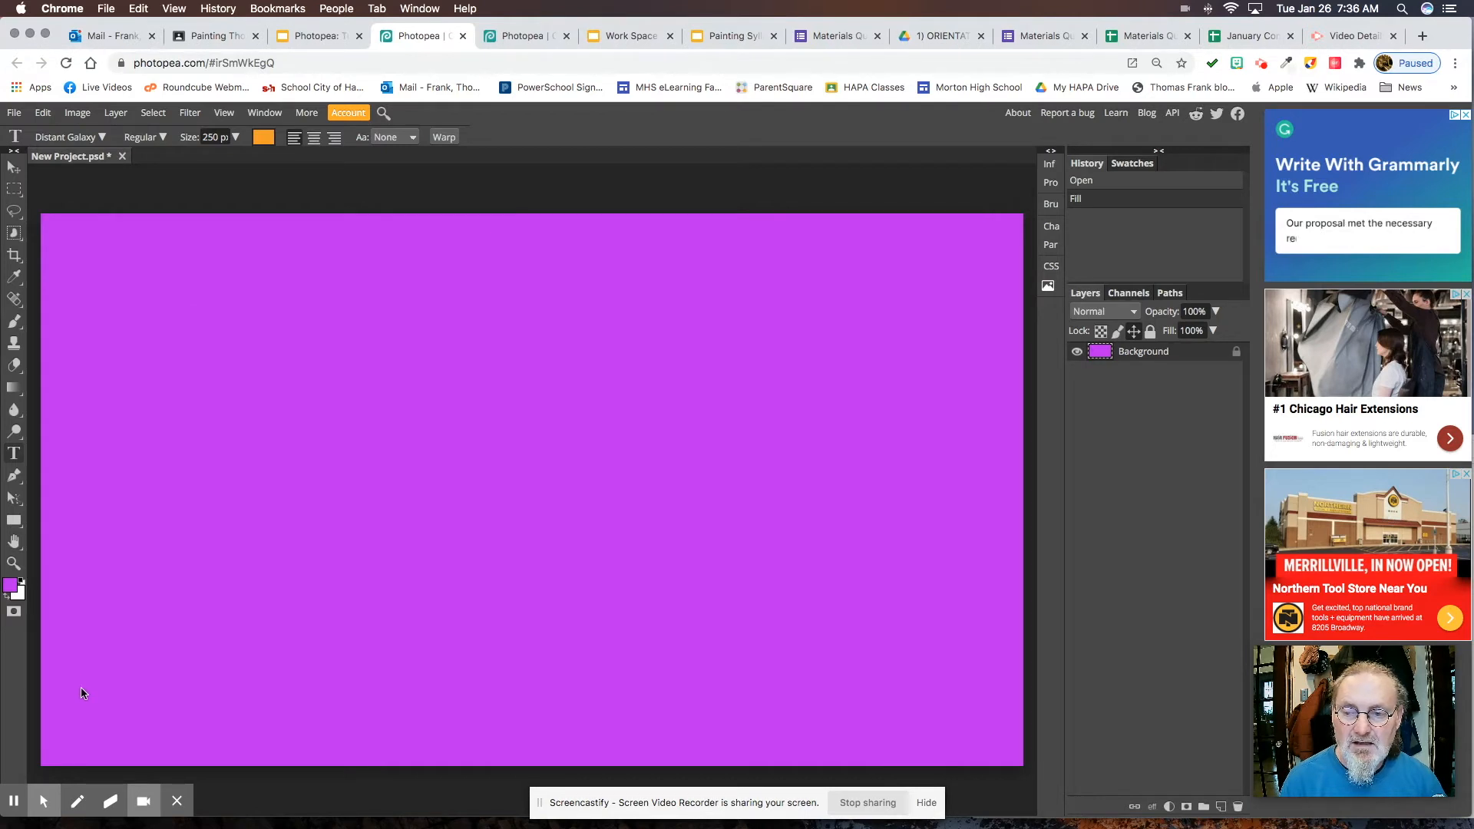
left_click(74, 707)
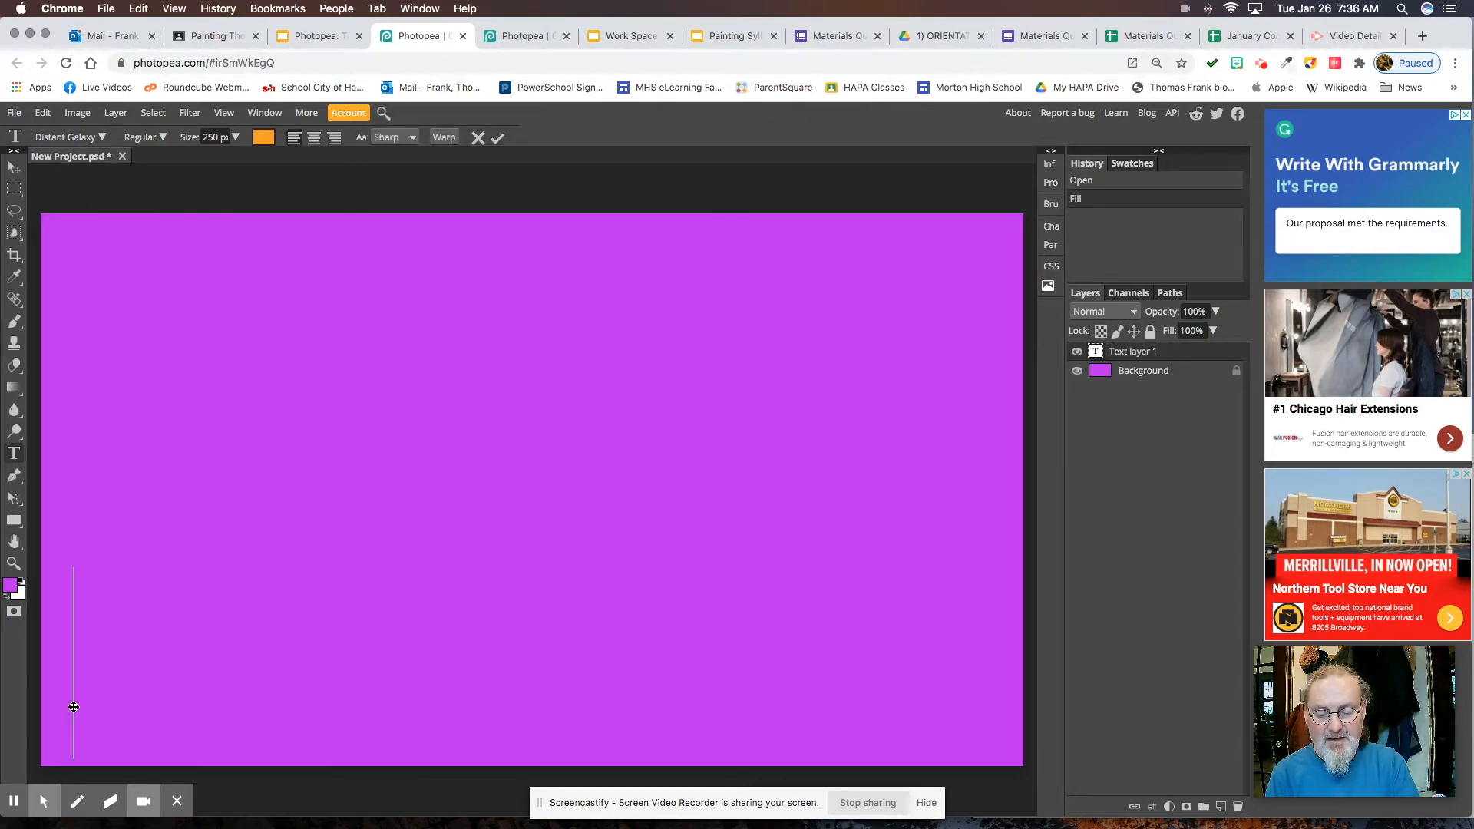
type("THOMAS")
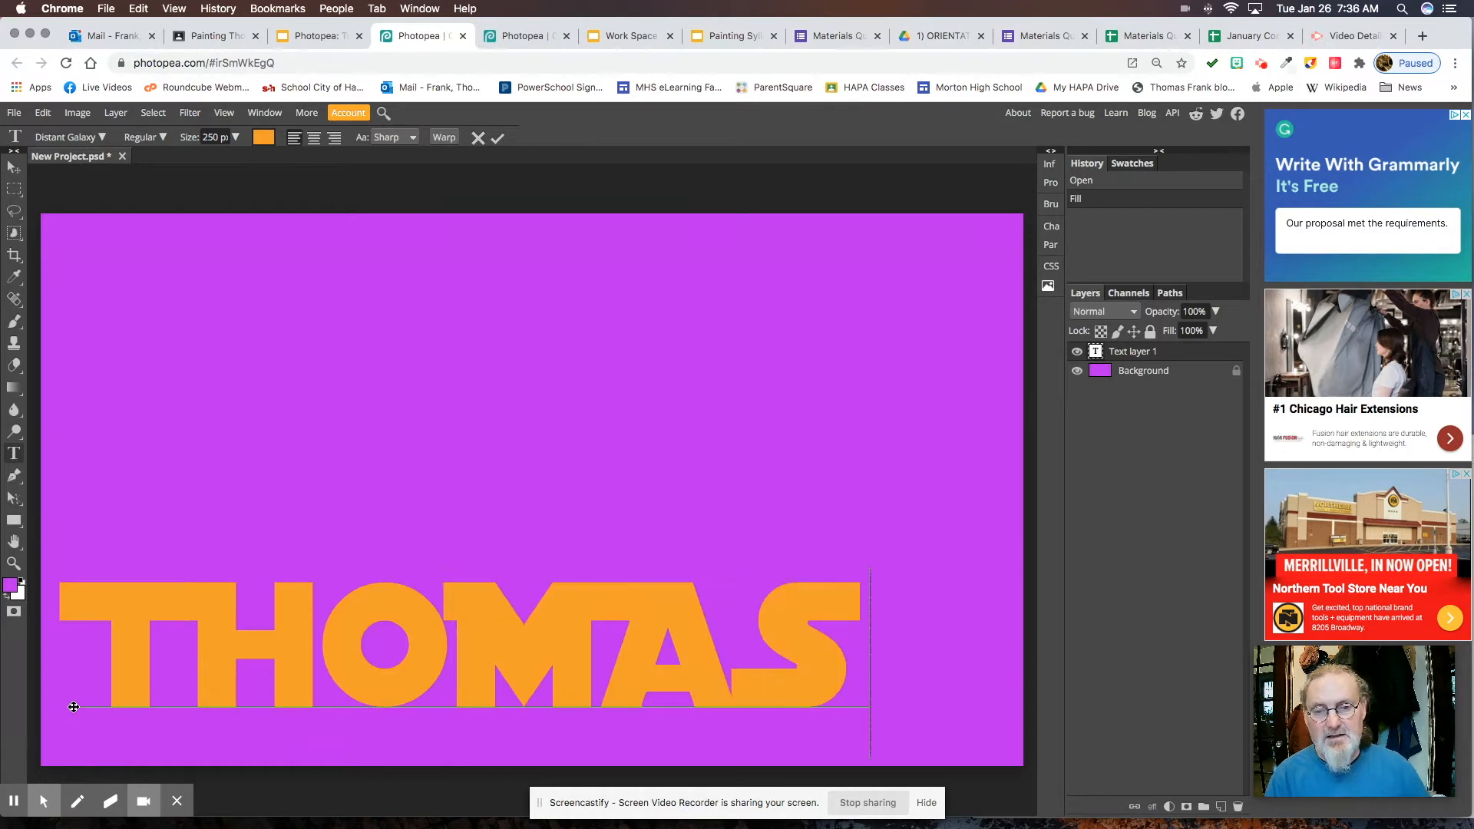
left_click(354, 637)
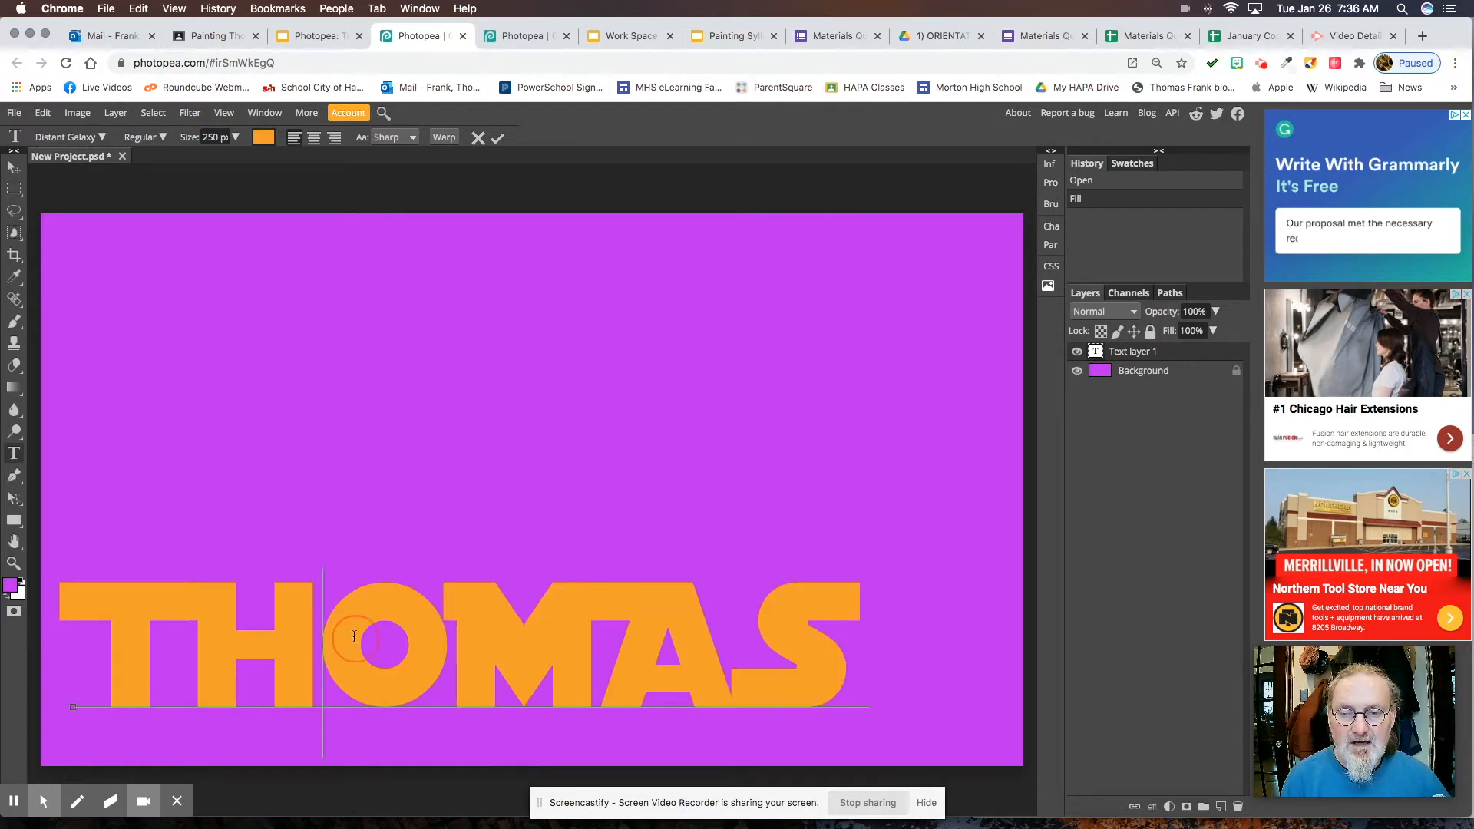
double_click(354, 637)
left_click(346, 634)
left_click_drag(346, 635, 406, 637)
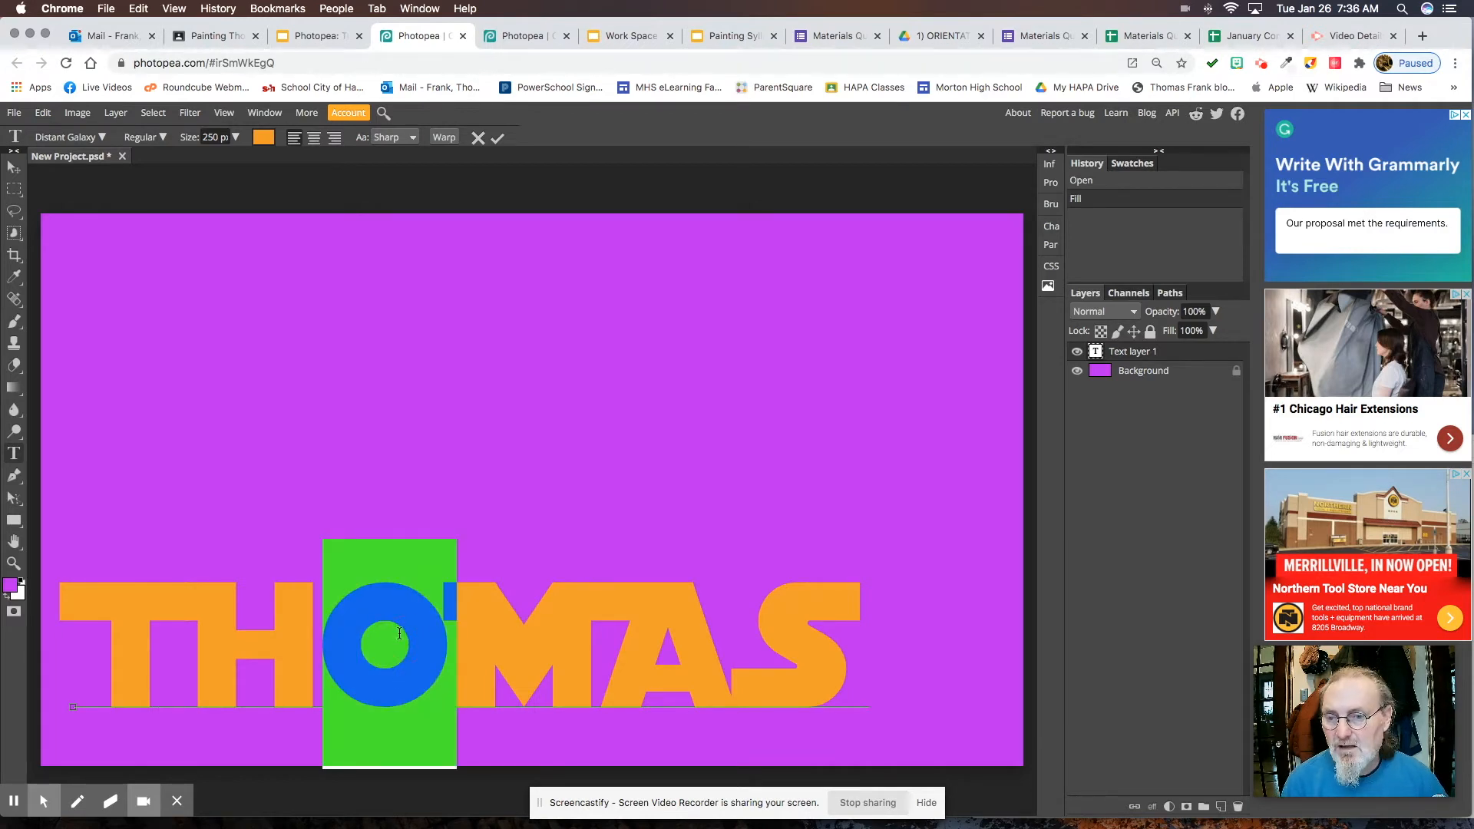
left_click(400, 634)
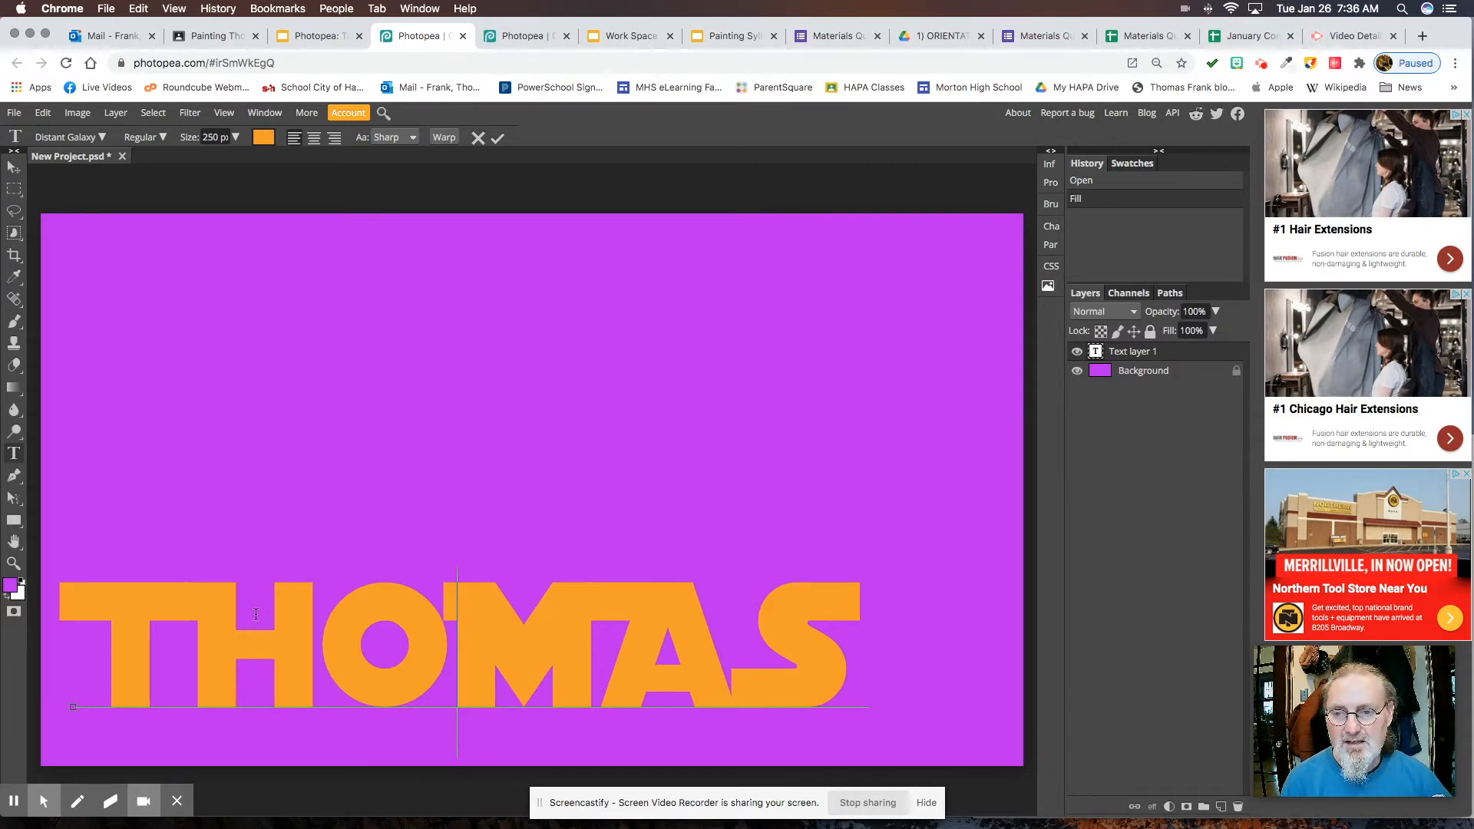
Move the orange name up to the middle of the canvas and rasterize its text layer.
left_click(13, 169)
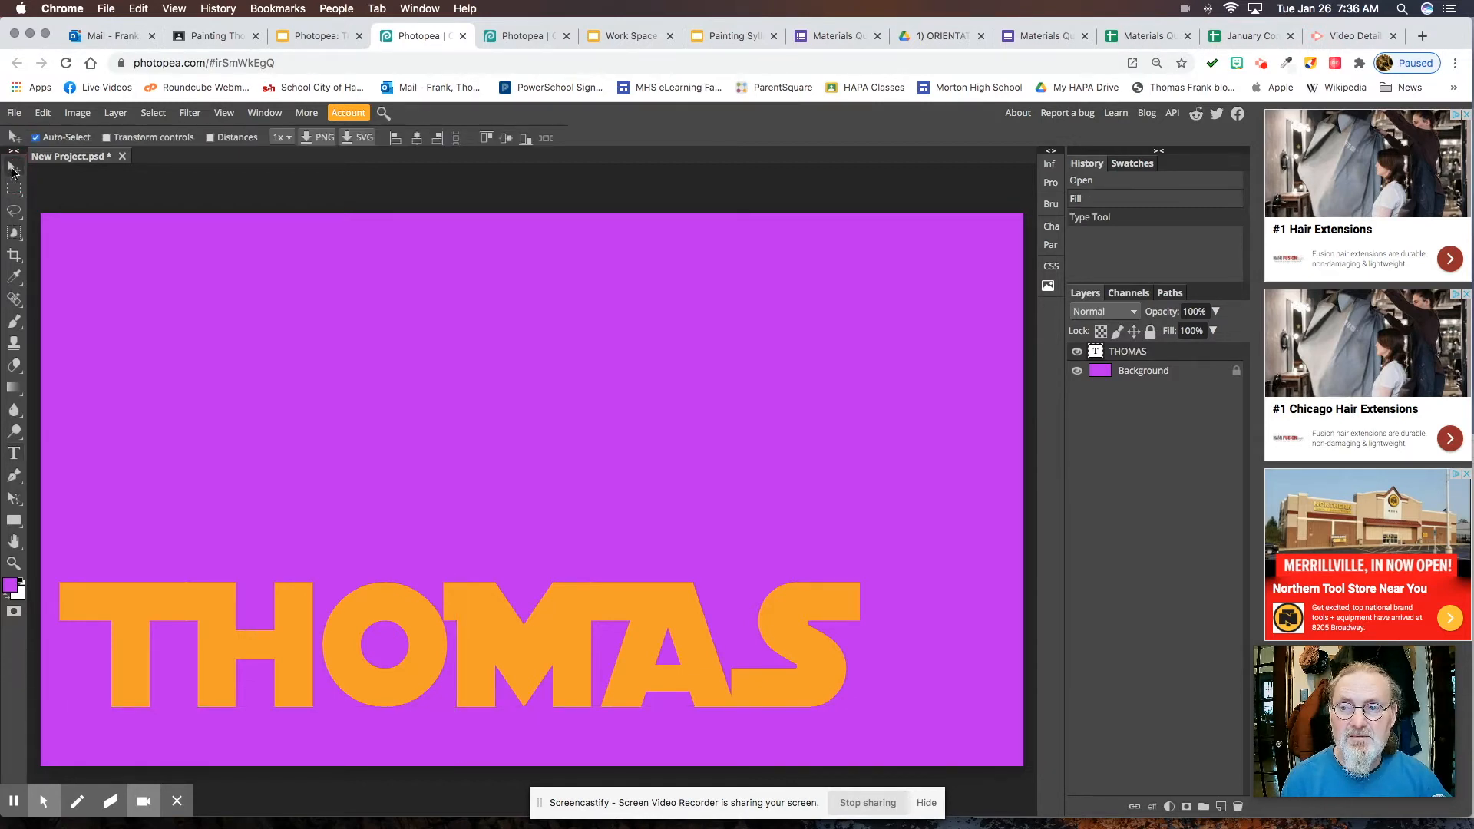
left_click_drag(283, 634, 324, 456)
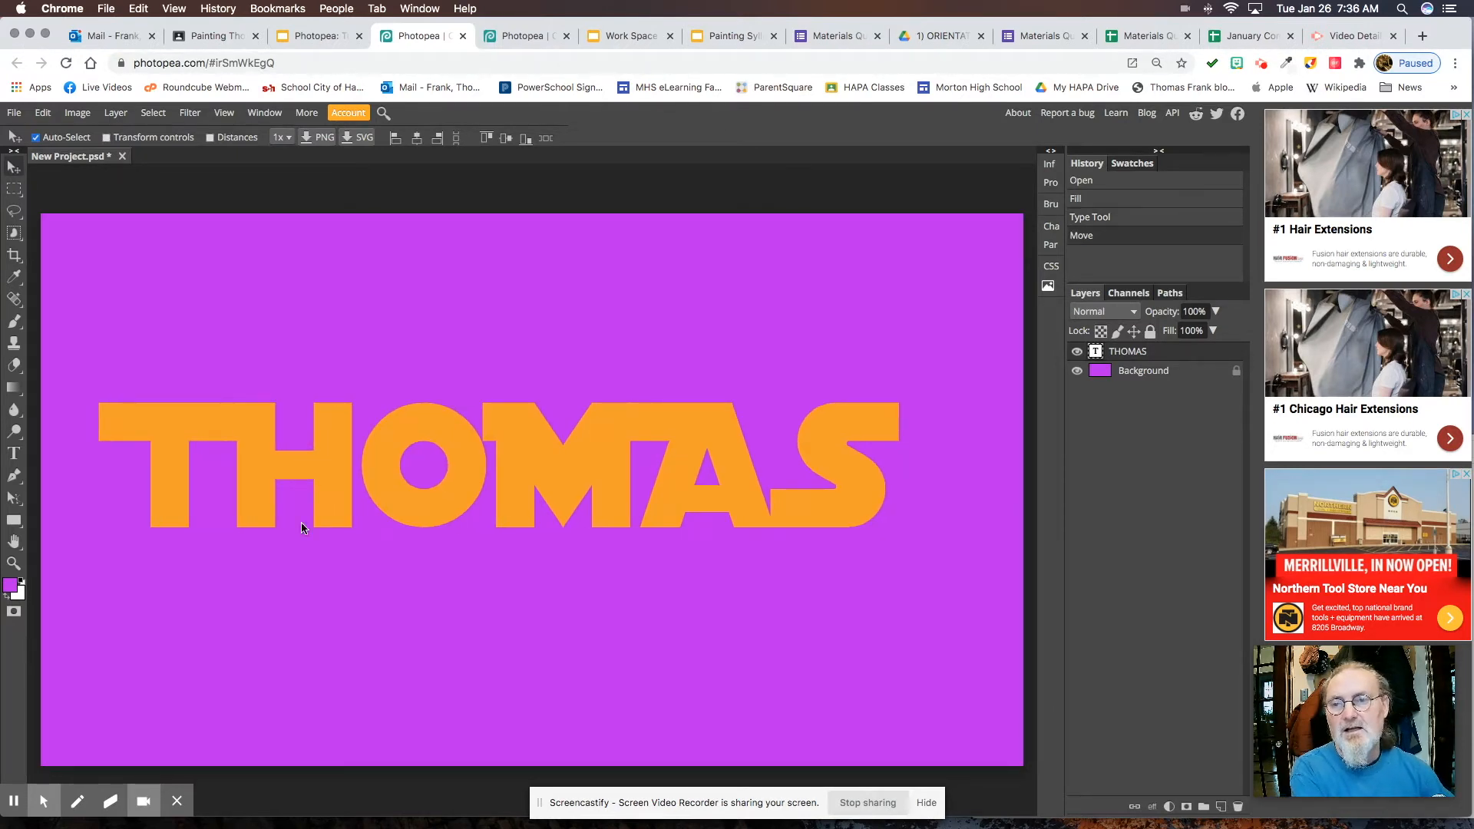
left_click(116, 114)
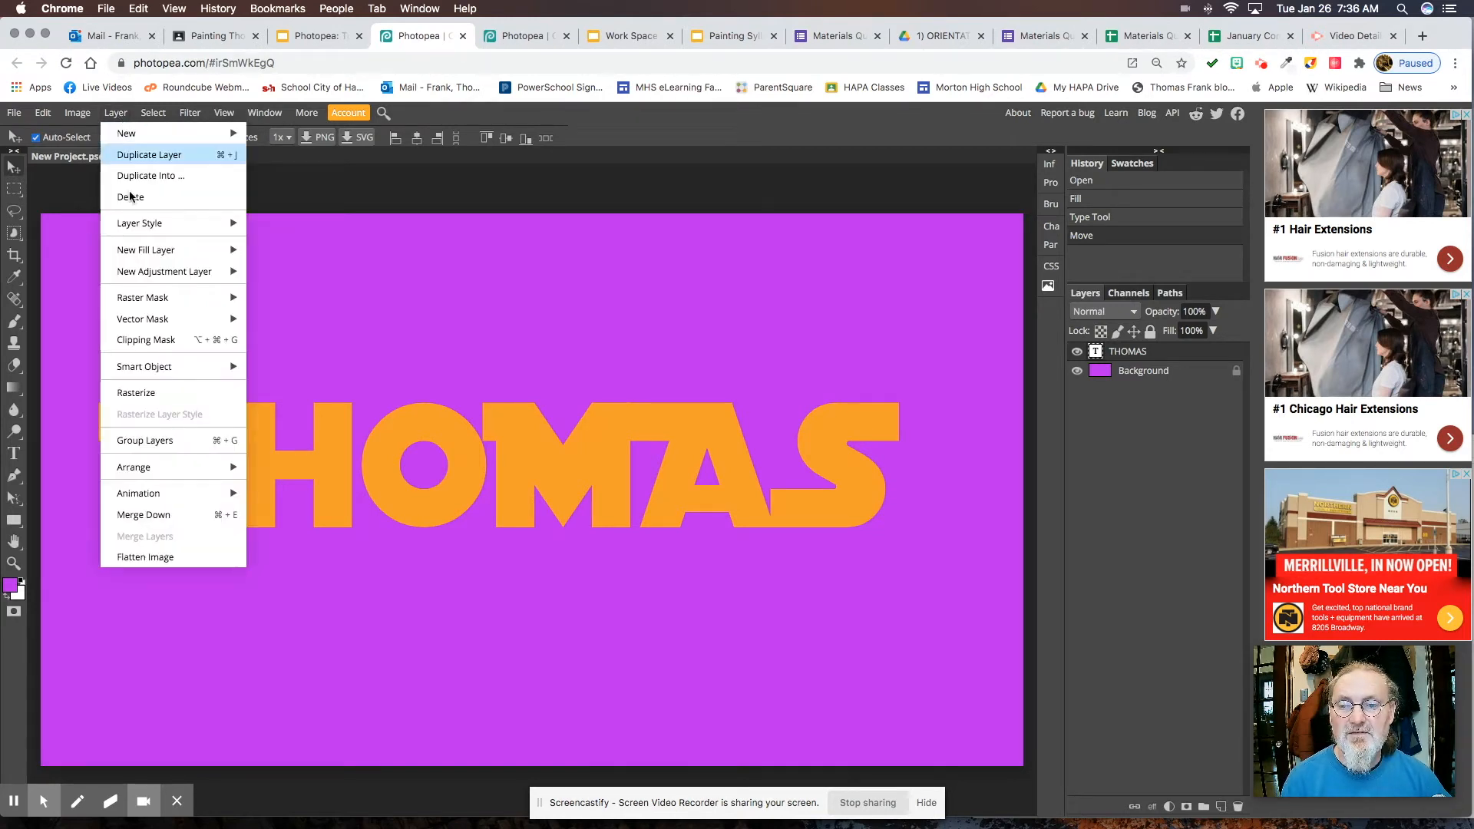
left_click(138, 394)
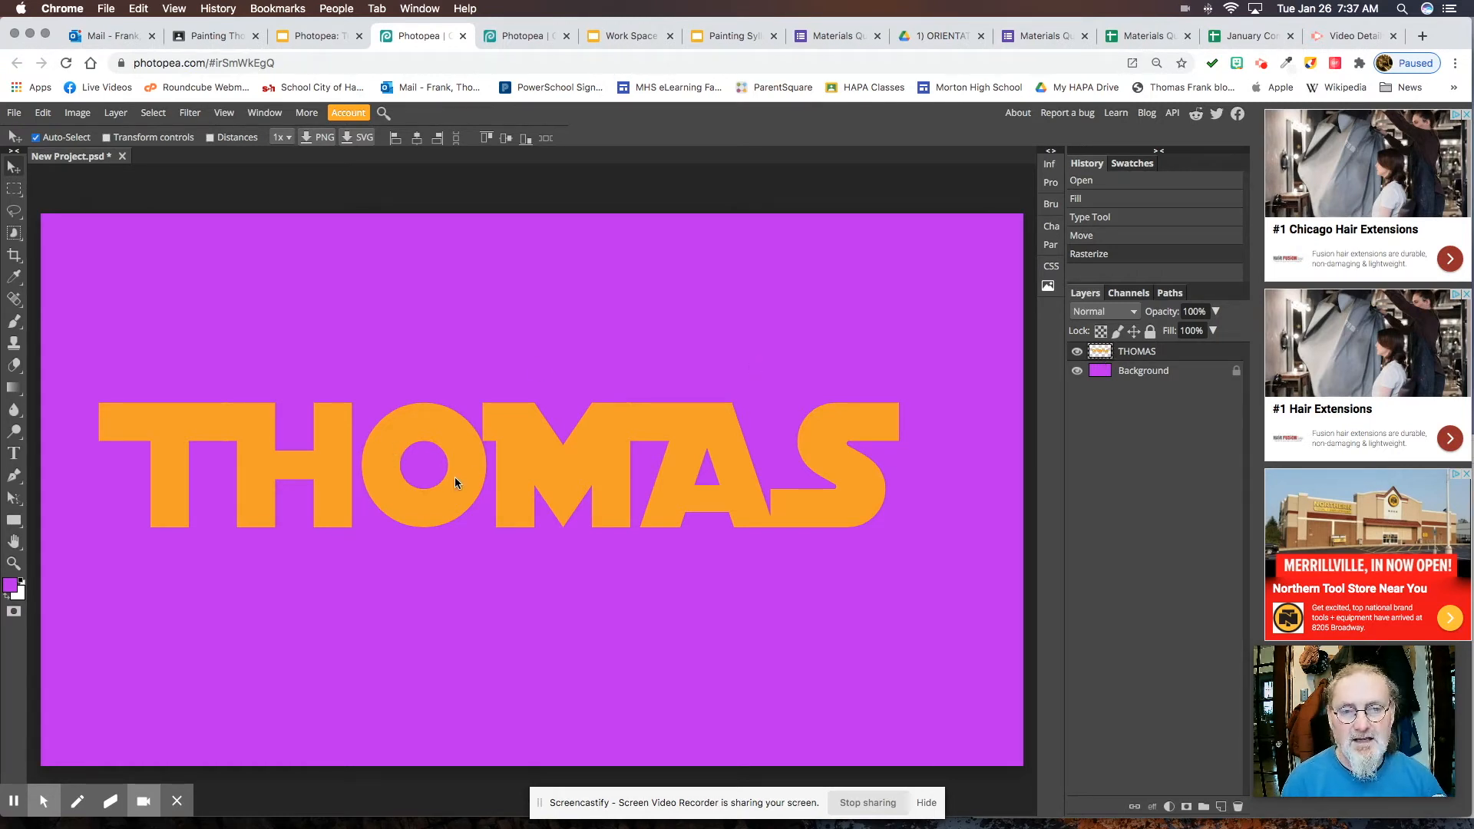
Distort the name layer in perspective so its letters grow from small at the upper left to huge at the right, filling most of the canvas.
left_click(43, 114)
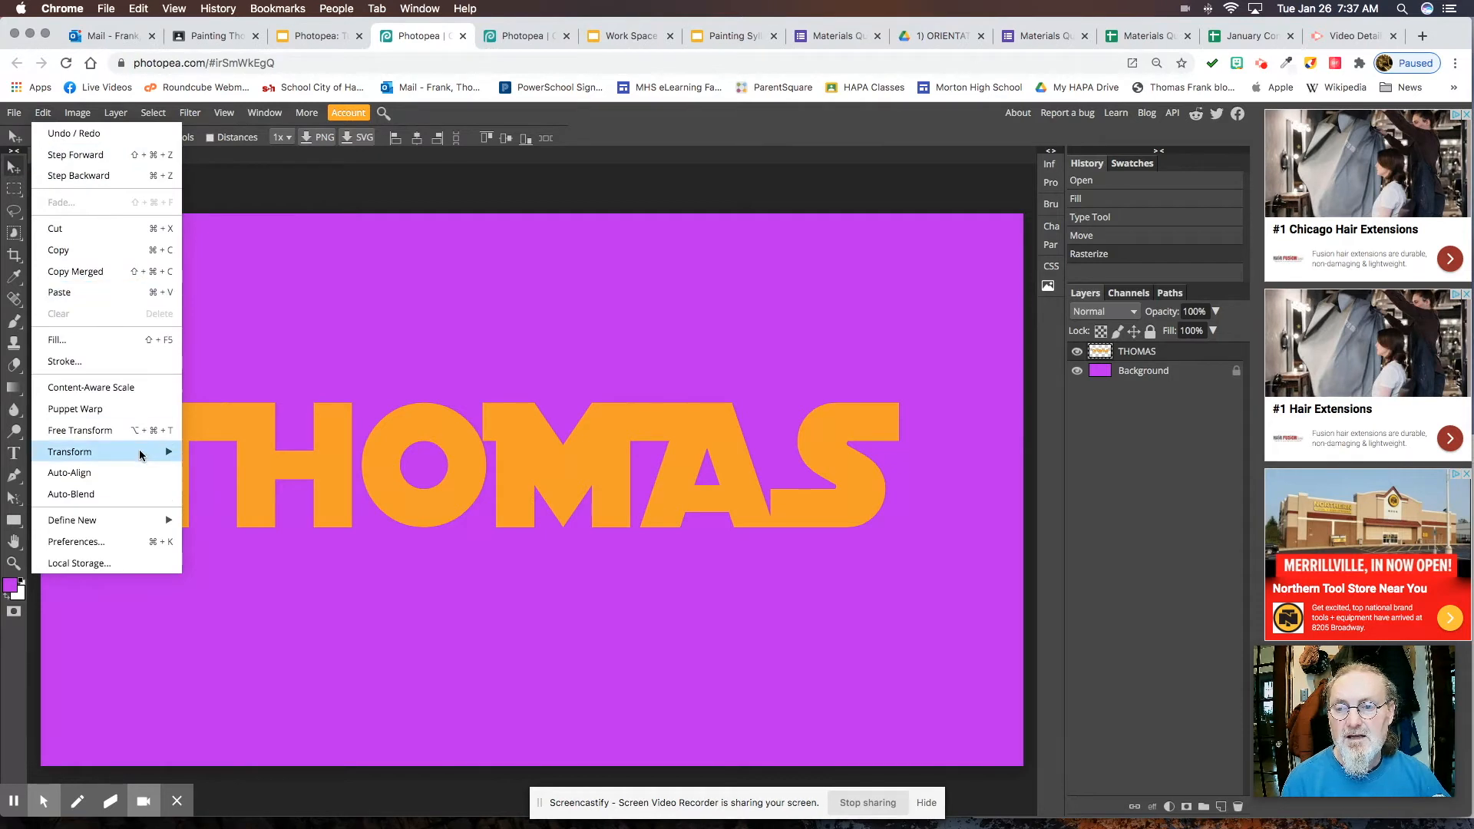
mouse_move(124, 451)
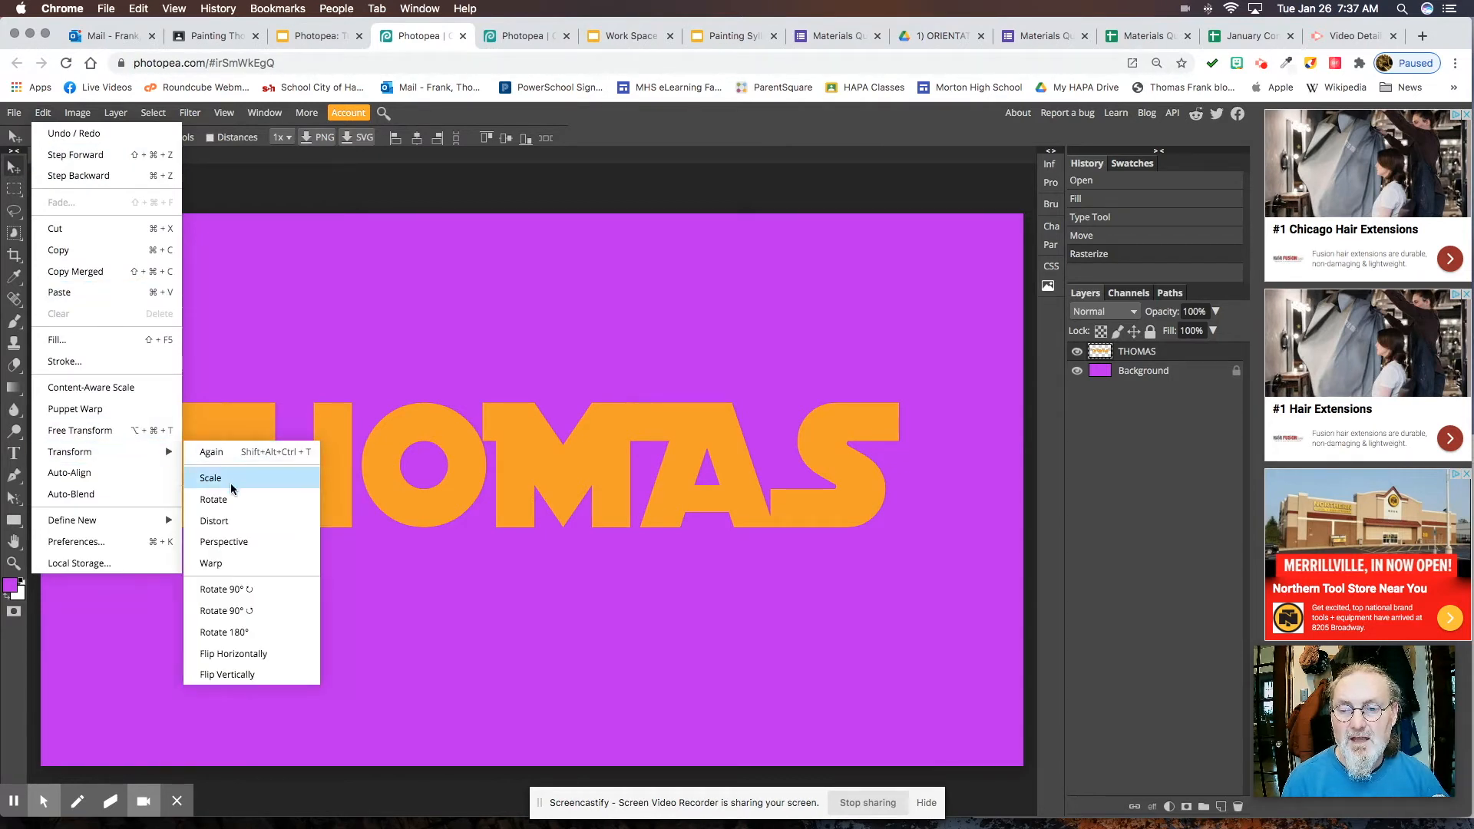
left_click(214, 521)
mouse_move(94, 402)
left_mouse_down()
mouse_move(101, 294)
mouse_move(94, 421)
left_mouse_up()
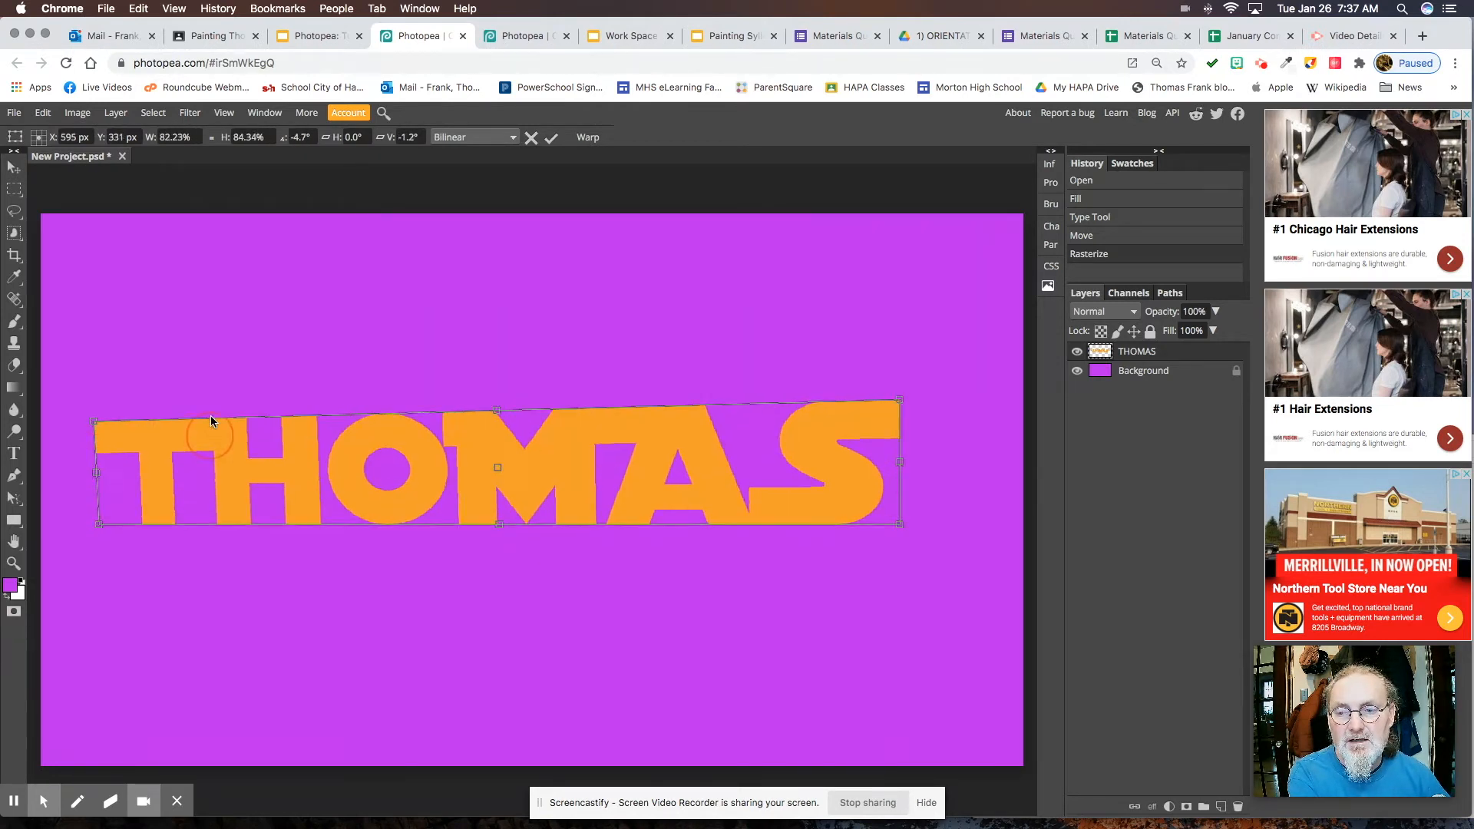
left_click_drag(211, 420, 212, 260)
left_click_drag(905, 365, 805, 692)
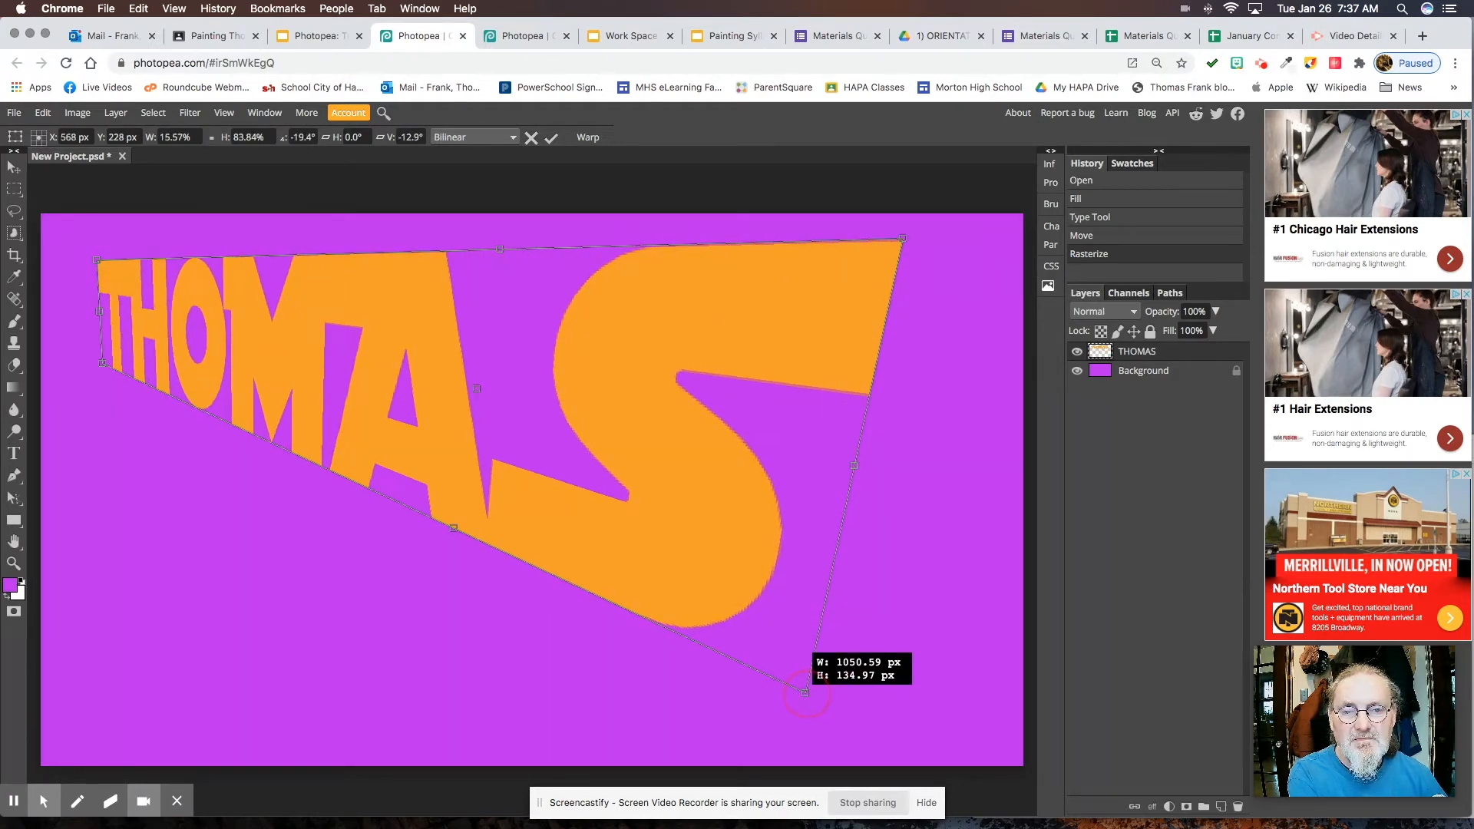
left_click_drag(926, 239, 963, 234)
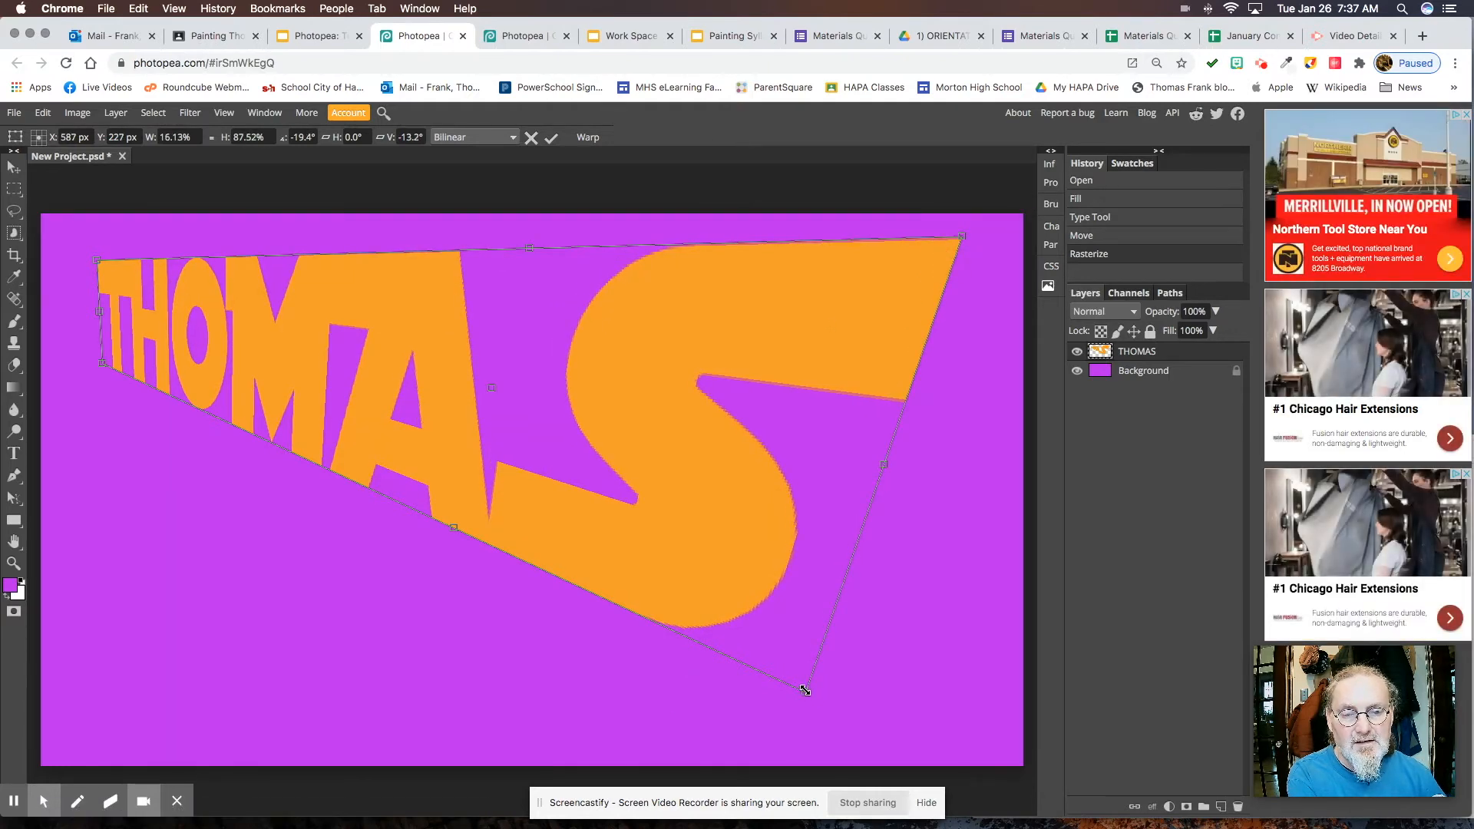
left_click_drag(806, 694, 822, 744)
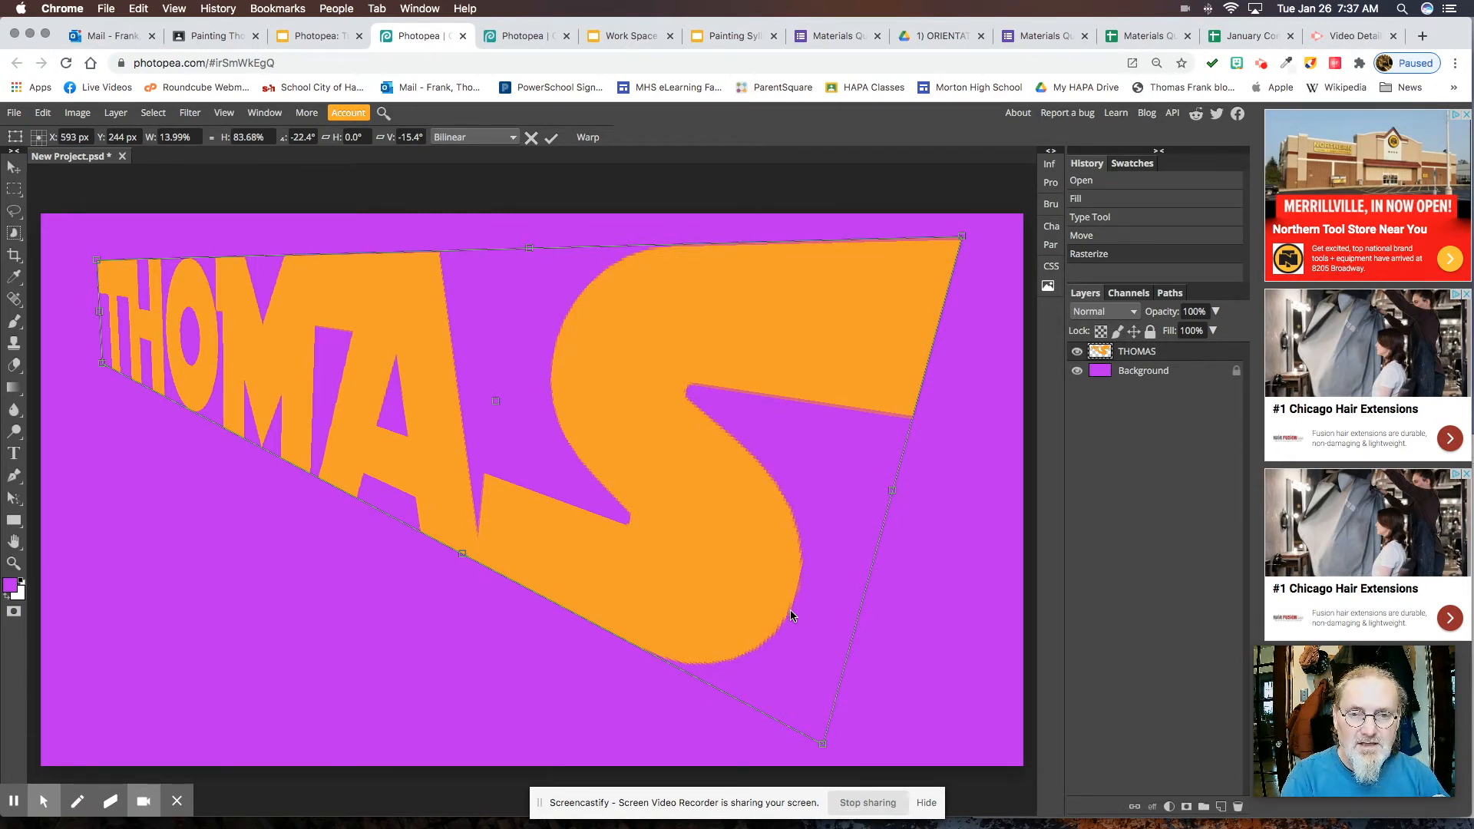
key("Return")
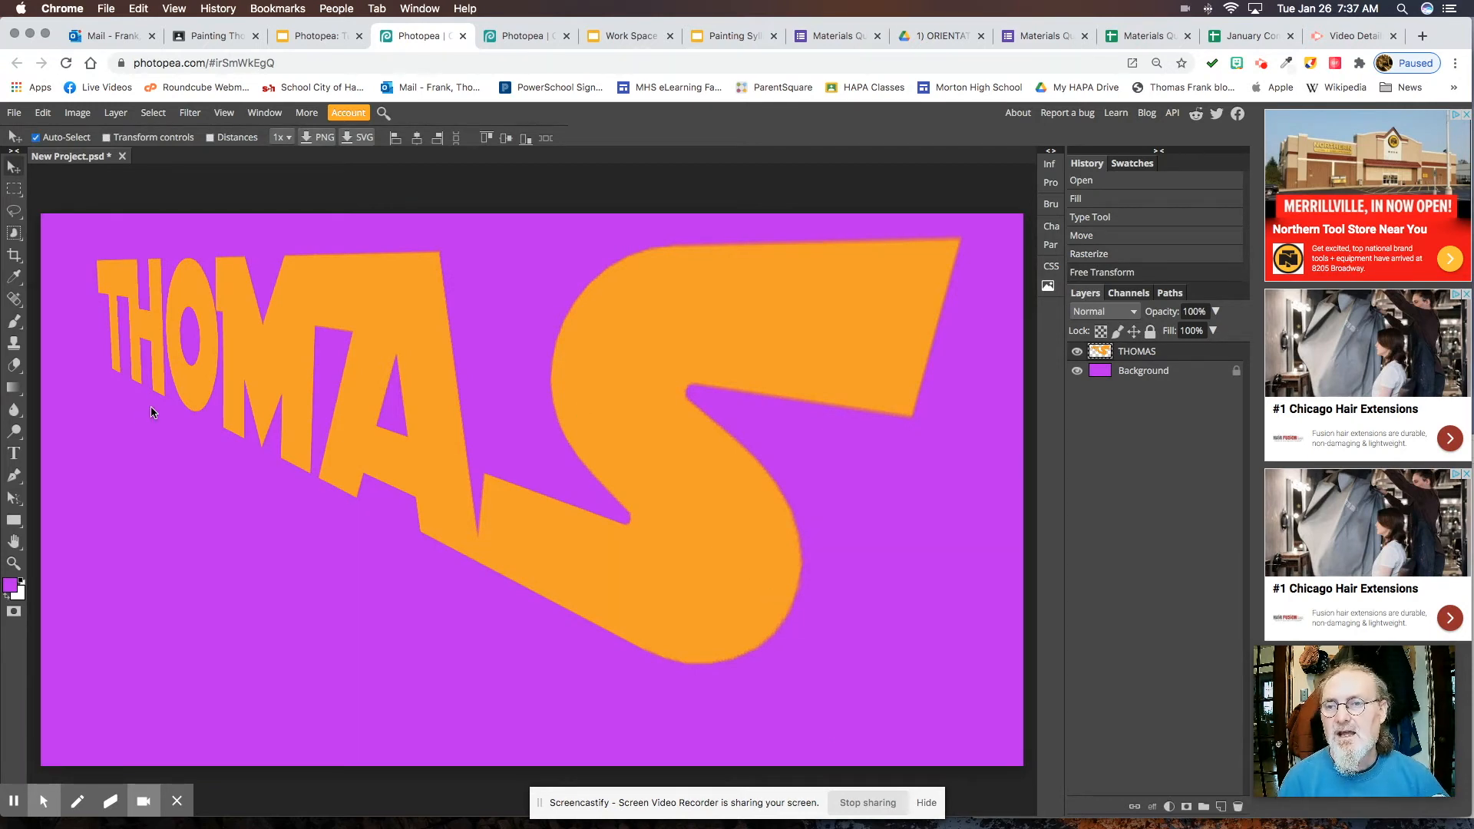
Add a drop shadow to the name layer, cast down and to the left of the orange letters.
left_click(116, 114)
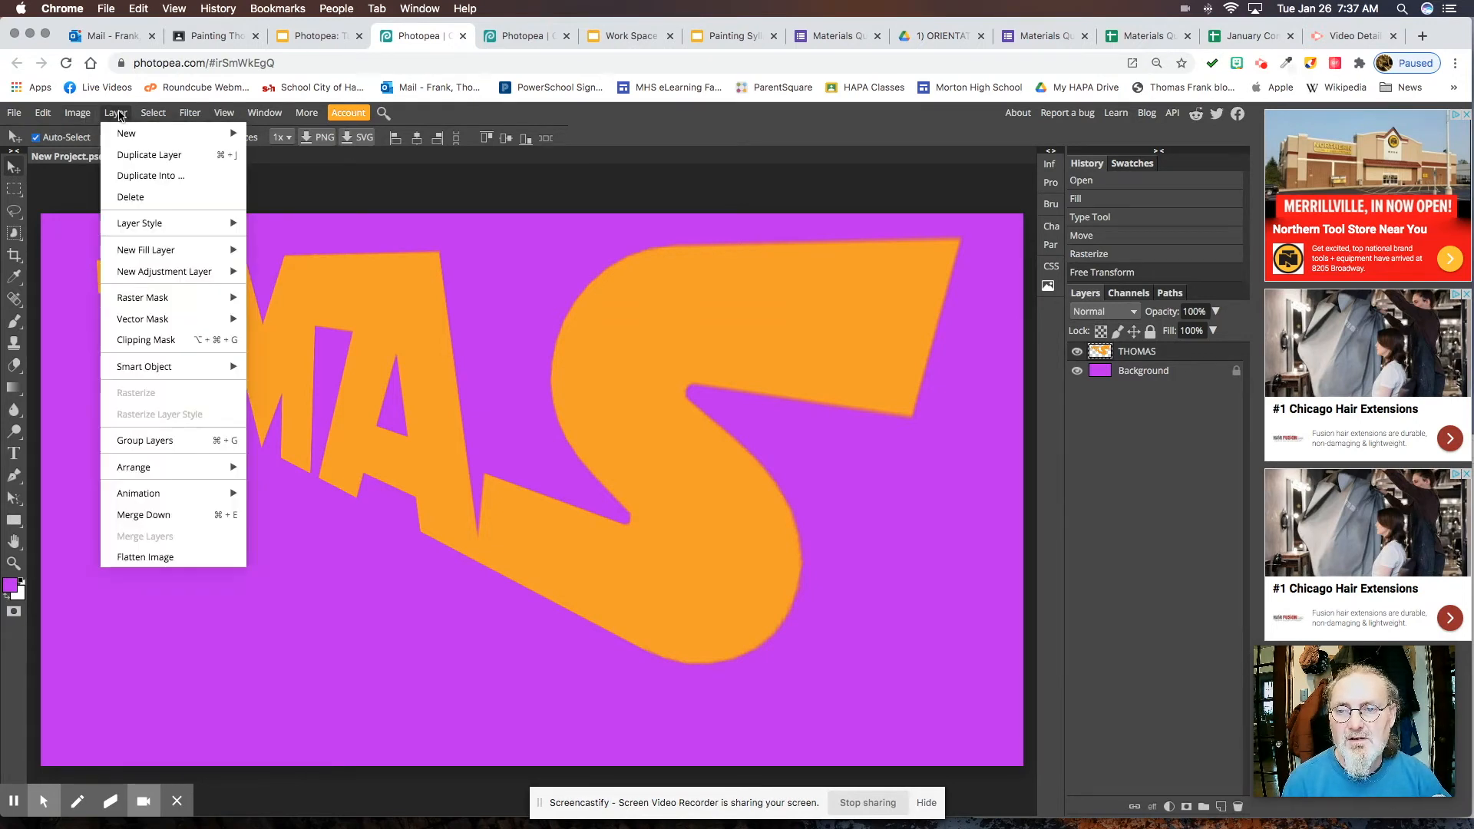
mouse_move(140, 224)
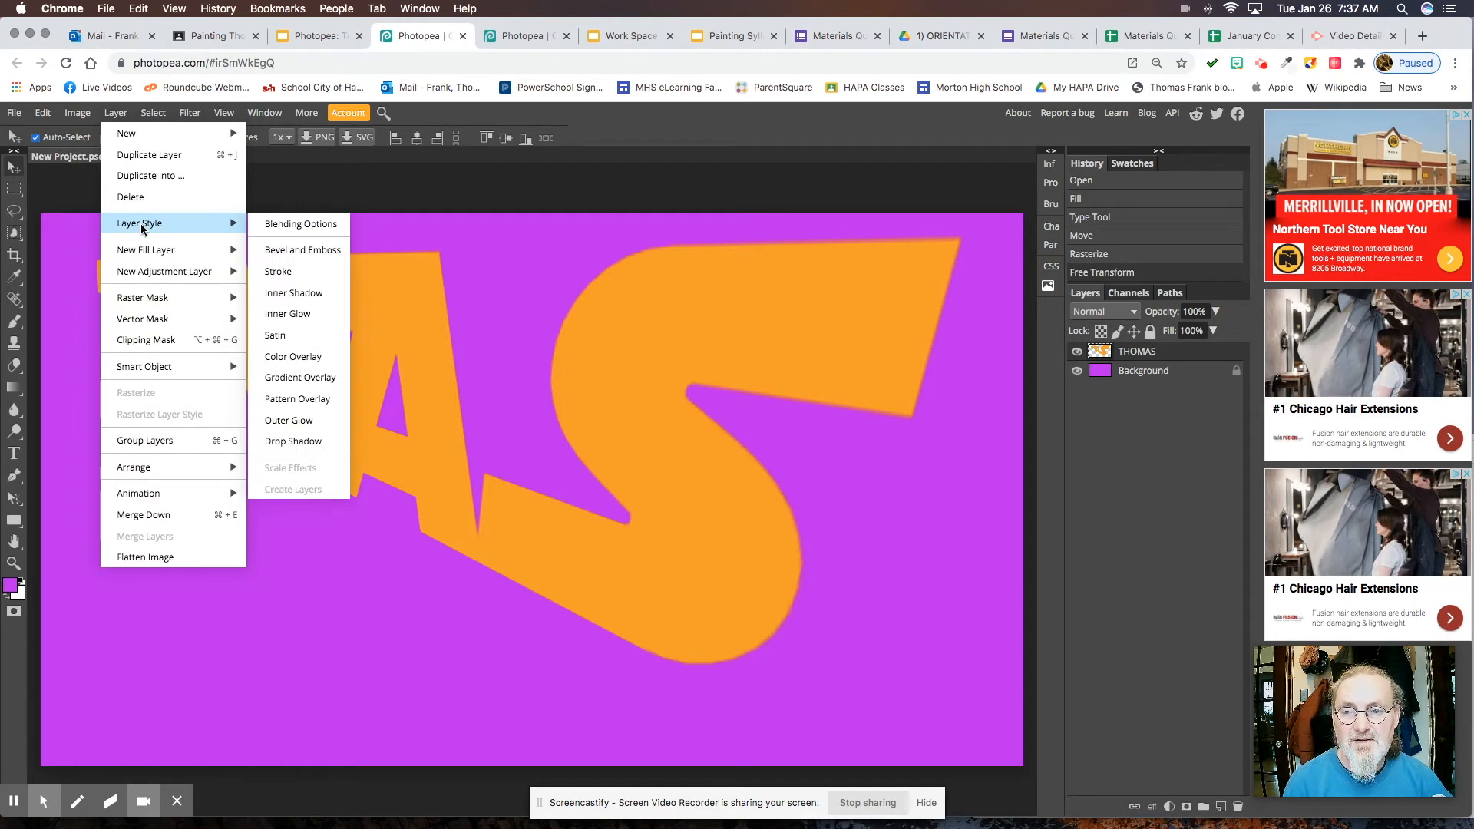
left_click(313, 443)
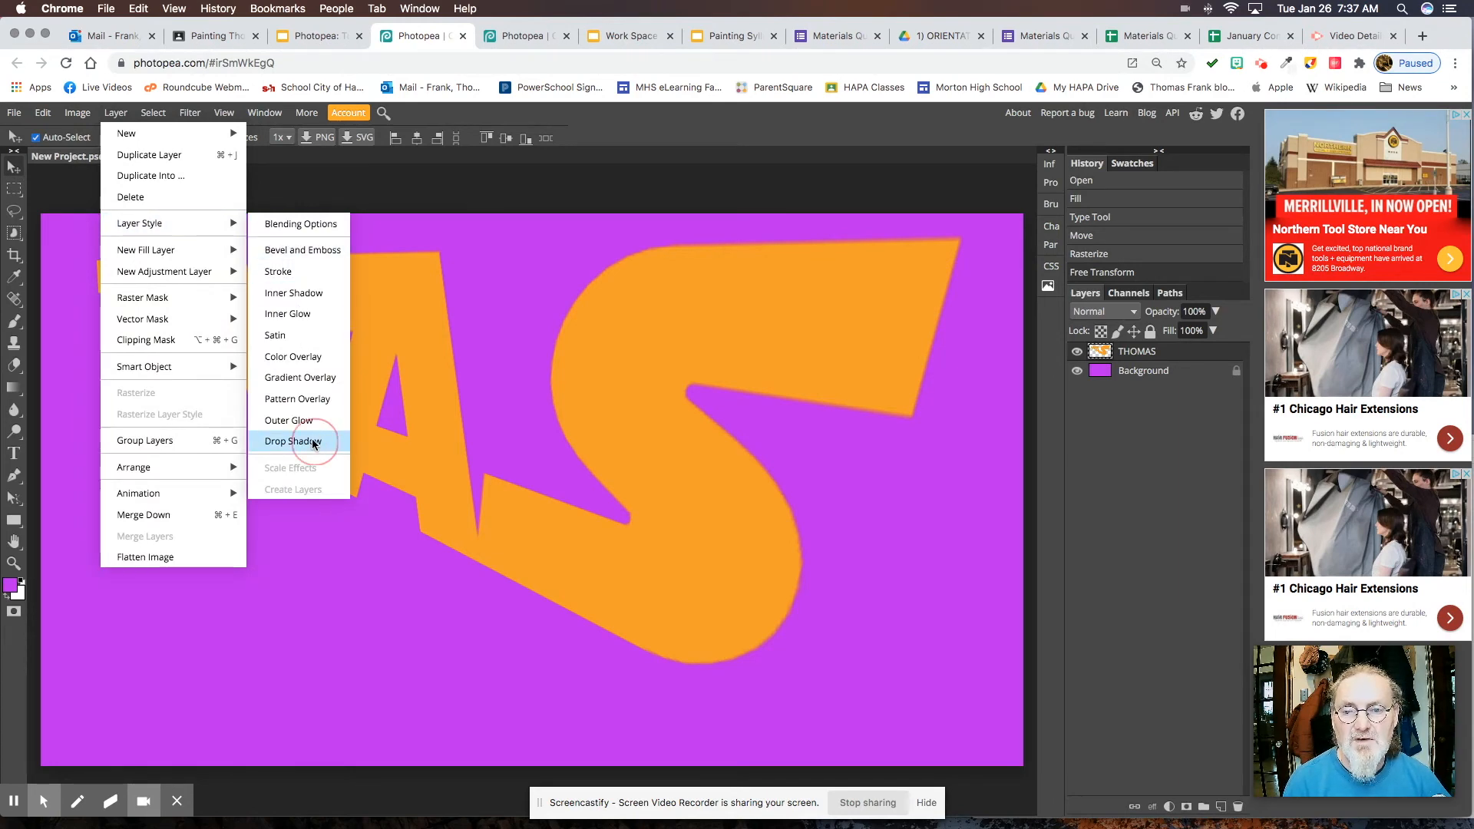
left_click_drag(335, 219, 1004, 458)
left_click_drag(1060, 580, 1054, 624)
left_click_drag(1038, 623, 1047, 539)
left_click(1065, 583)
left_click(1246, 483)
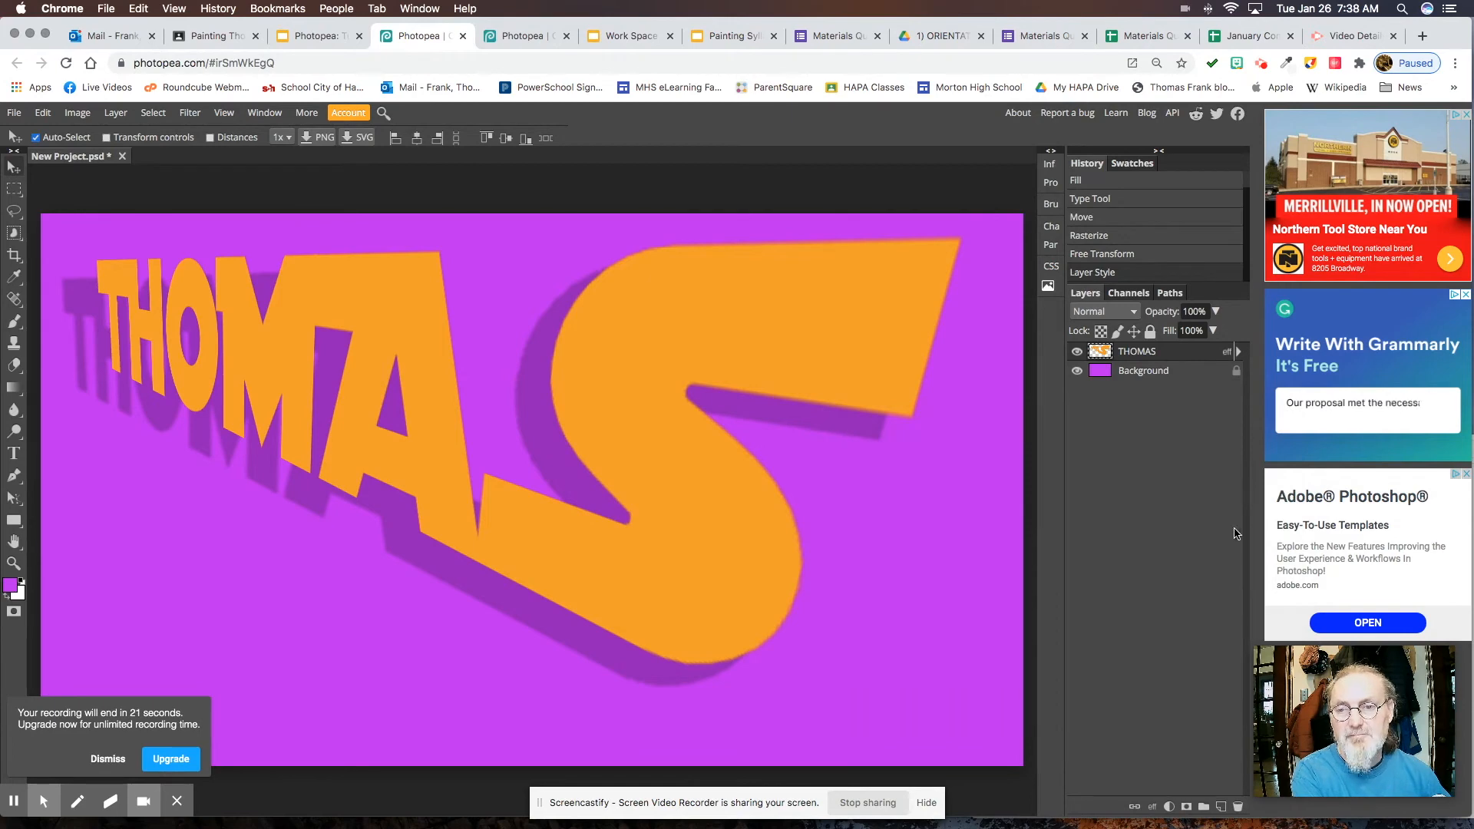
Add a bright green 1fff00 stroke around the outside of the name's letters.
left_click(106, 115)
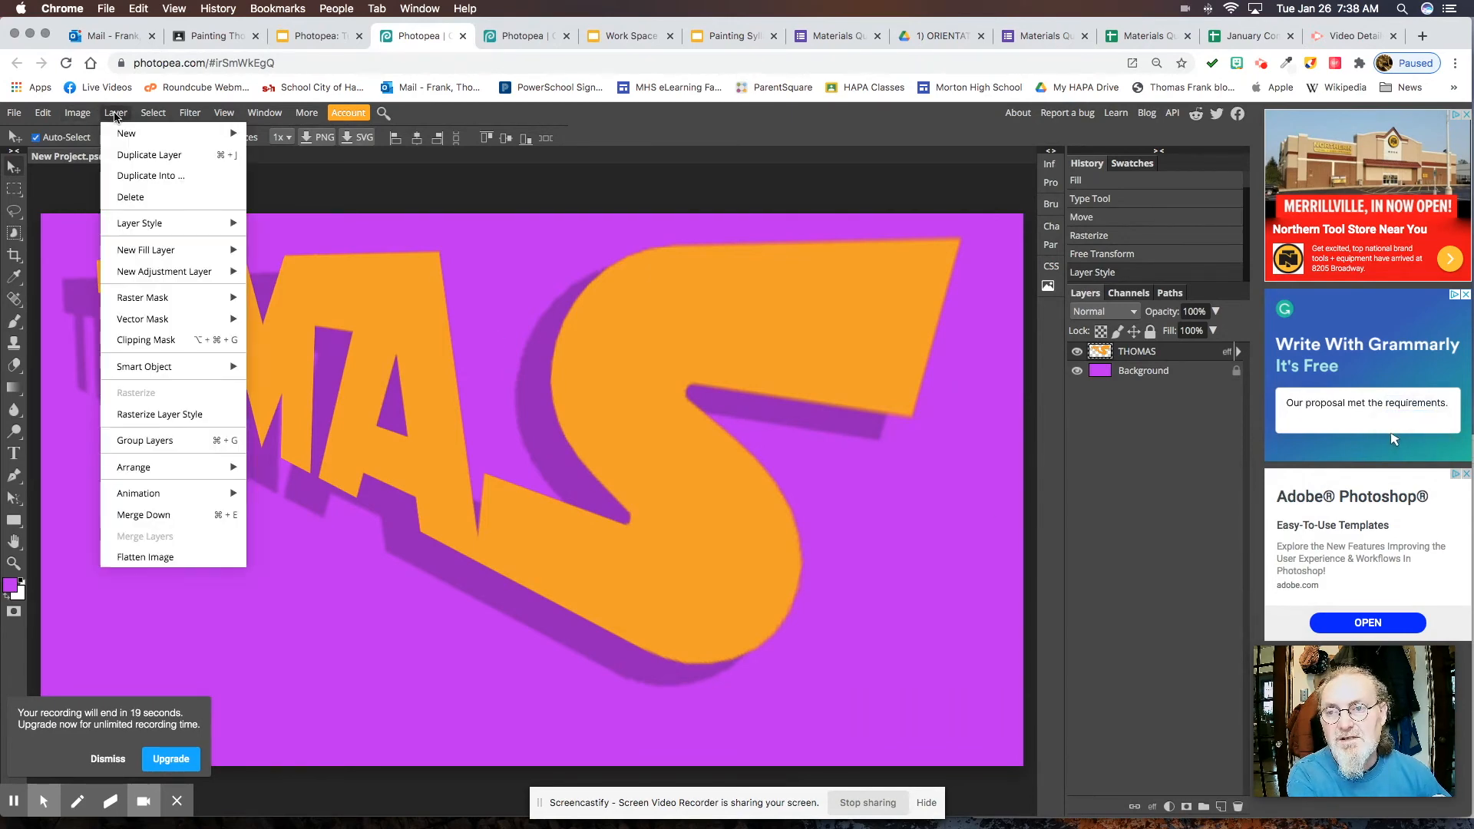
mouse_move(230, 223)
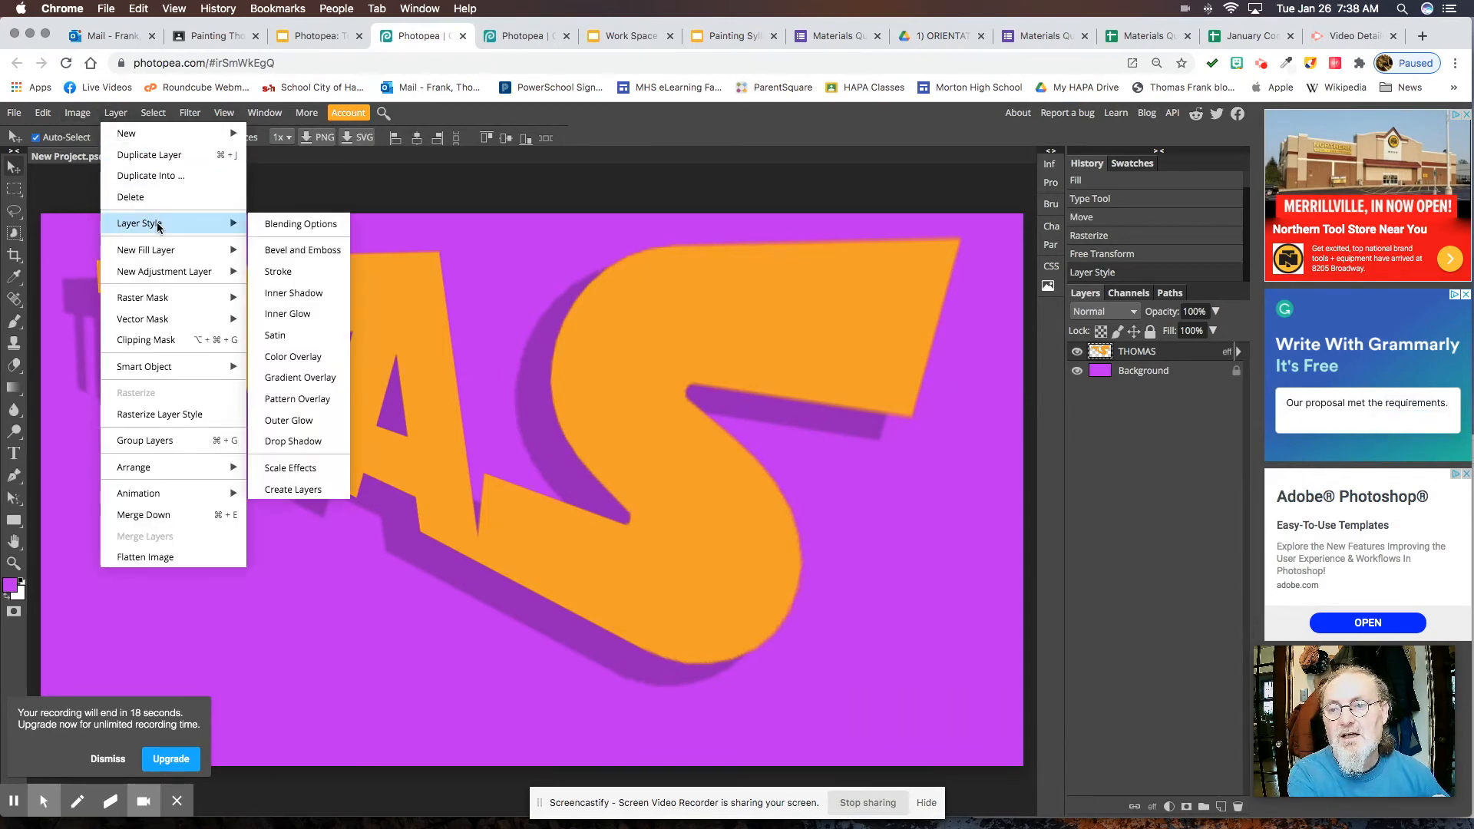
left_click(279, 272)
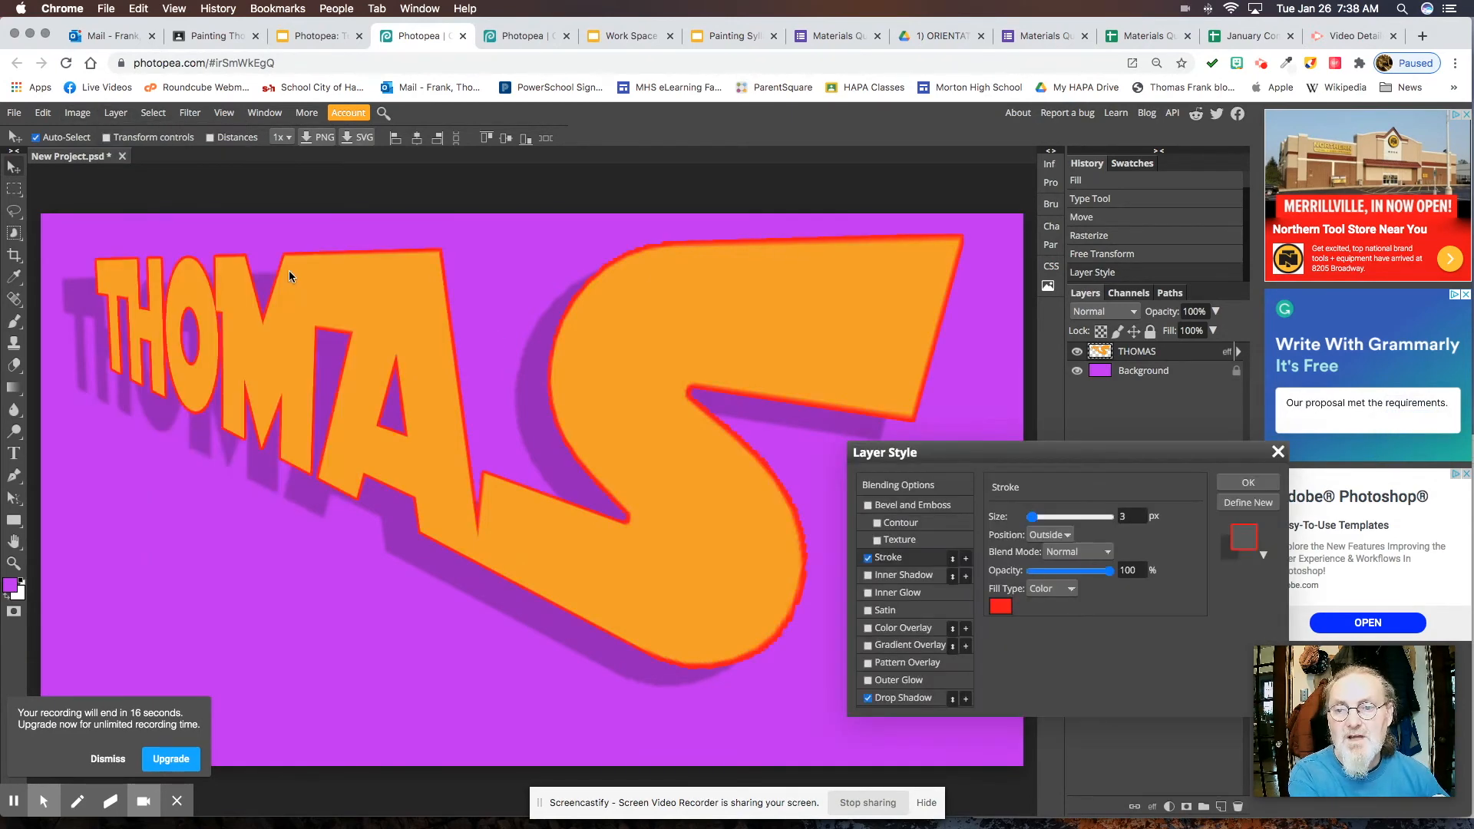
left_click(1000, 606)
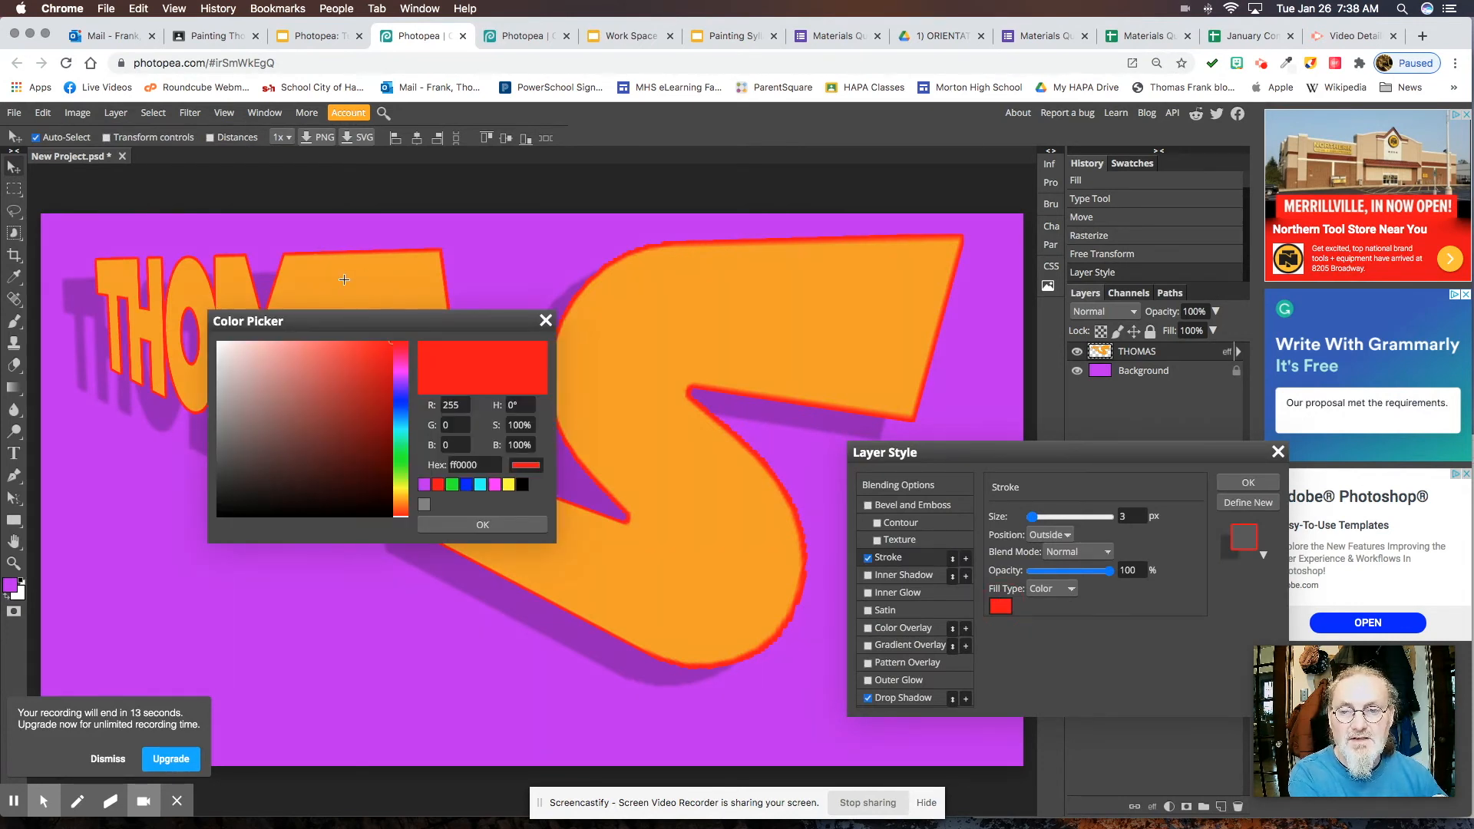
left_click_drag(376, 321, 330, 481)
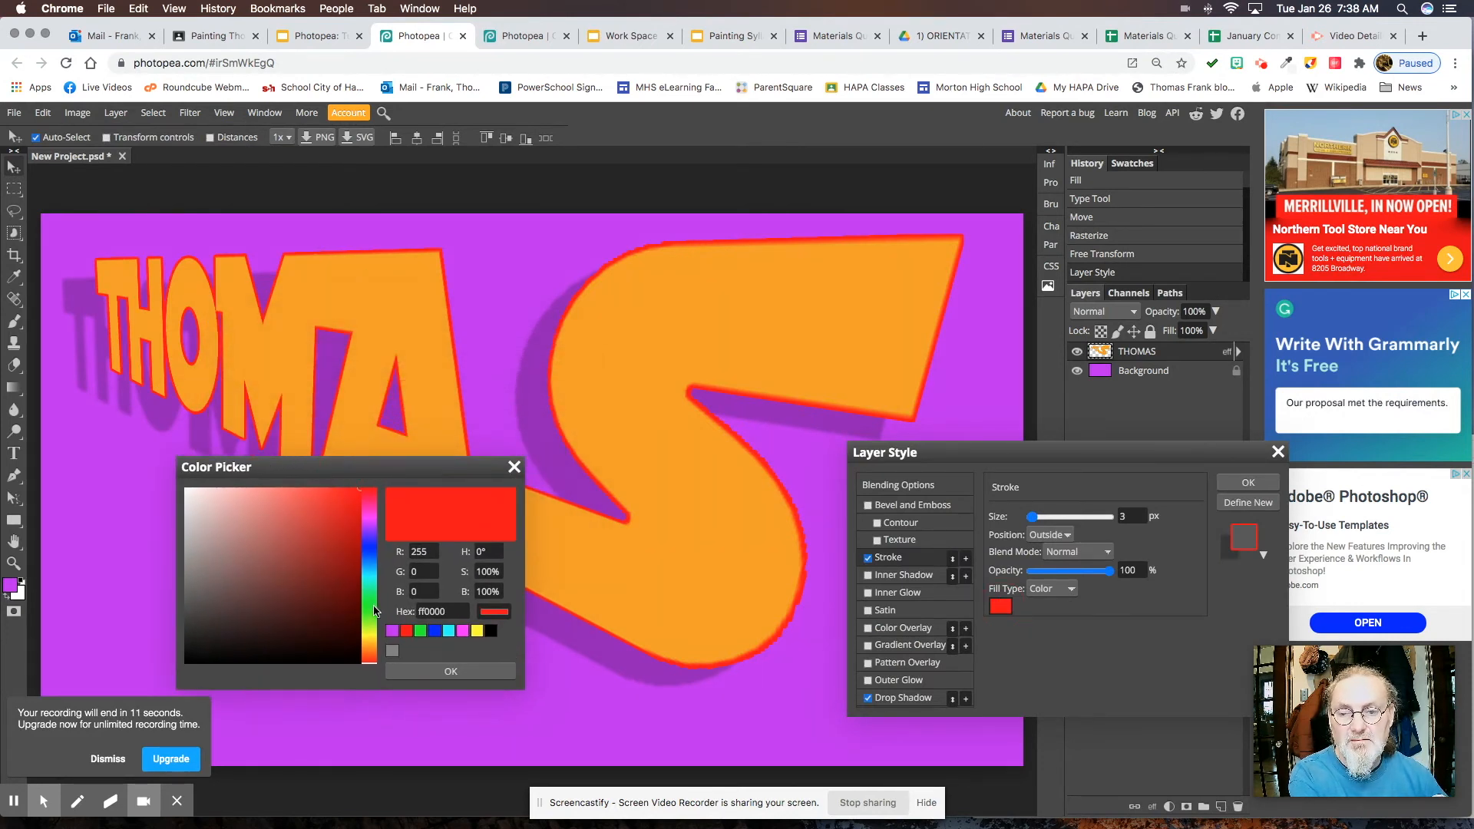
left_click(371, 608)
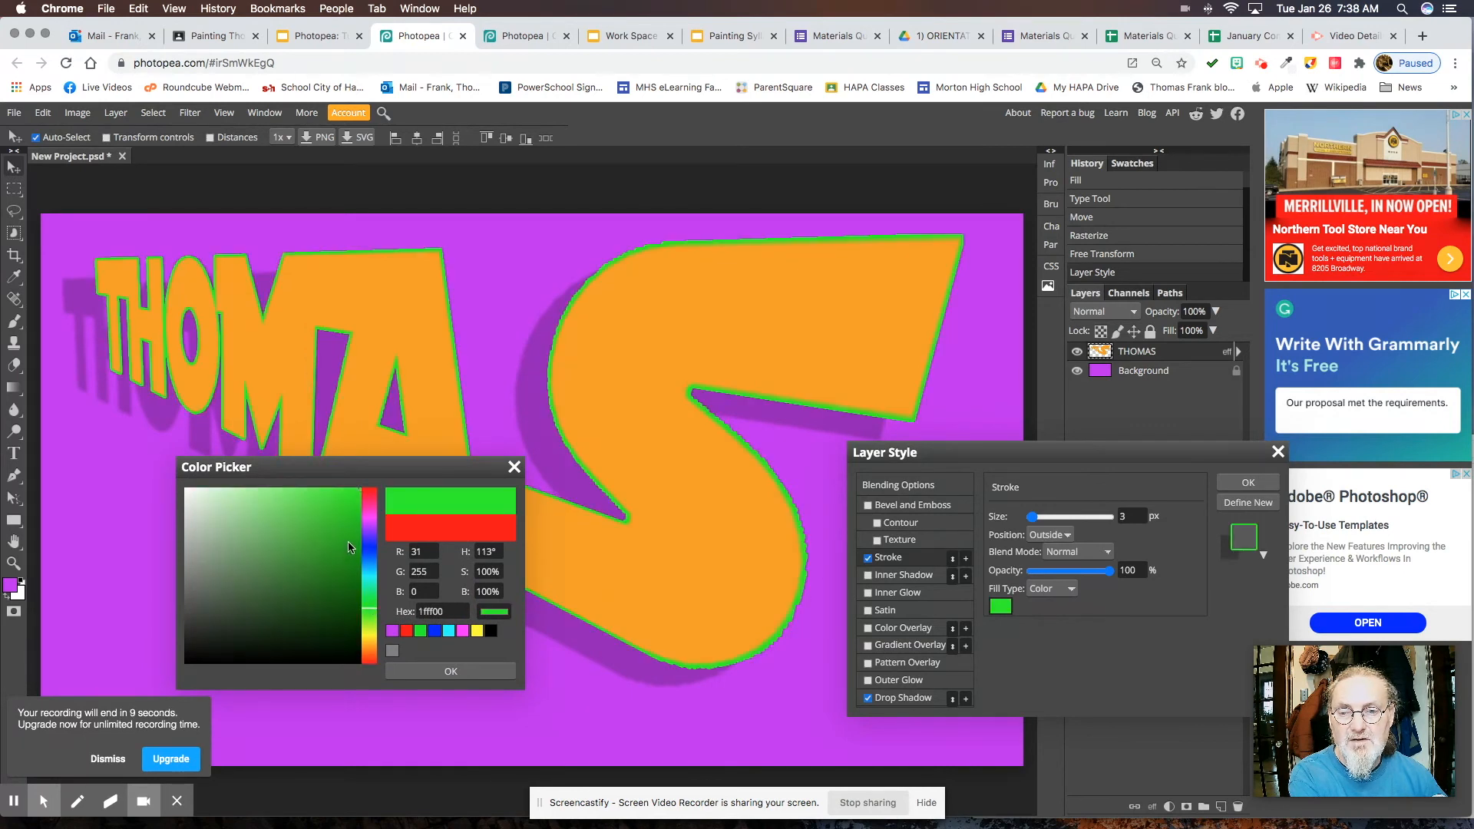
left_click(453, 671)
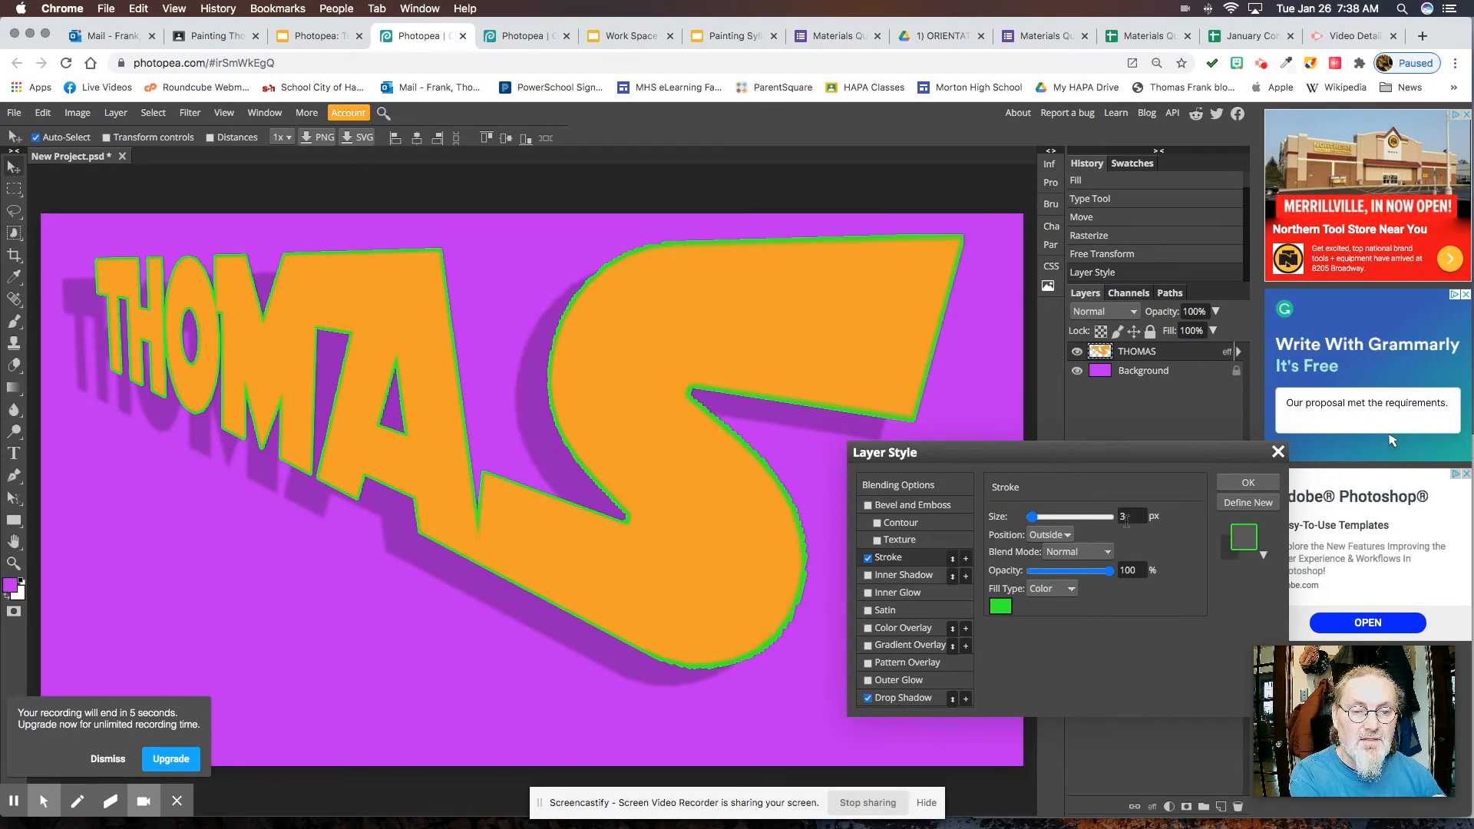
left_click(1125, 518)
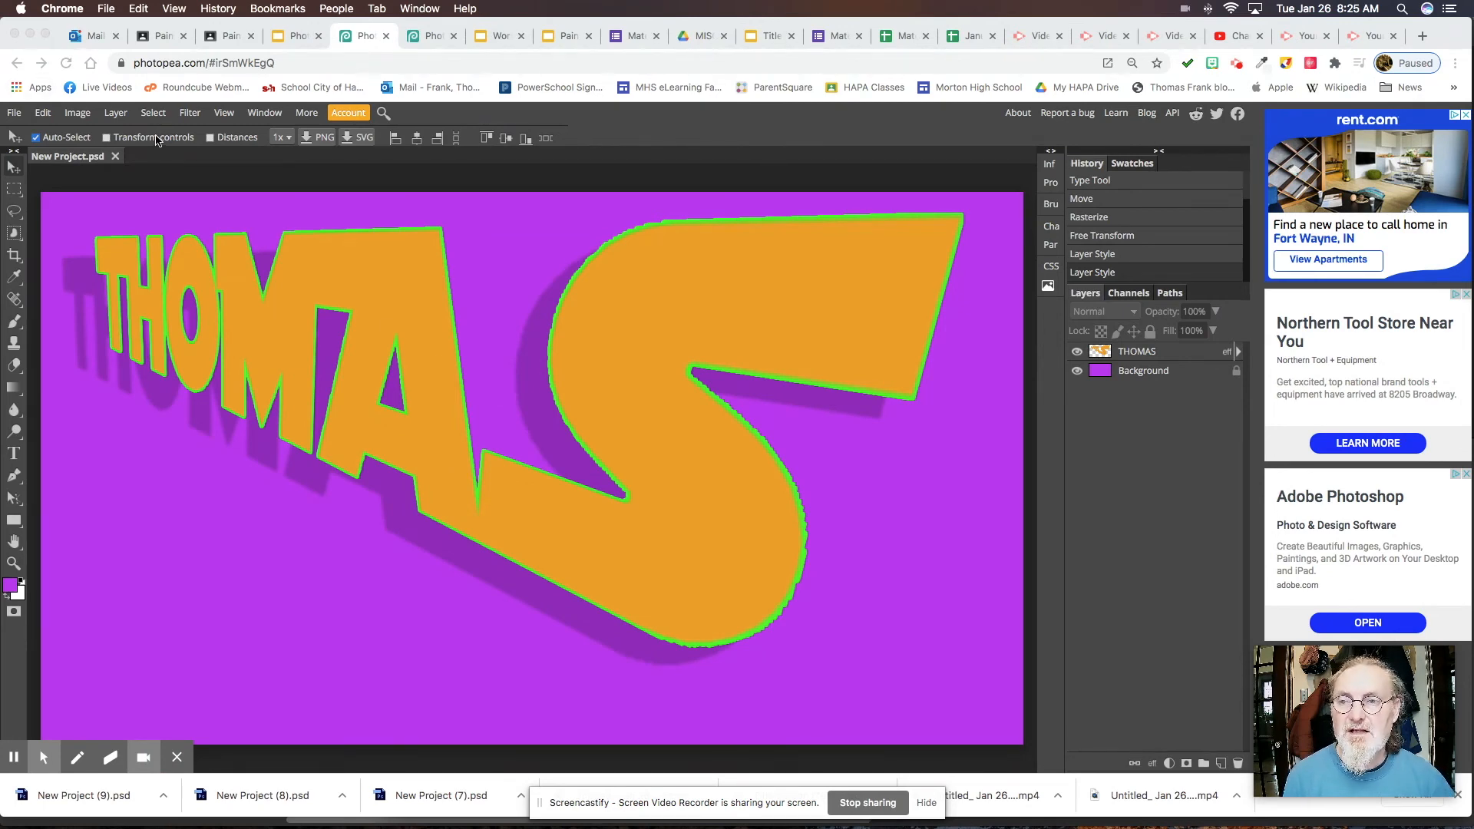
Save the finished design as a PSD file and look for it in the Downloads folder.
left_click(16, 116)
left_click(15, 116)
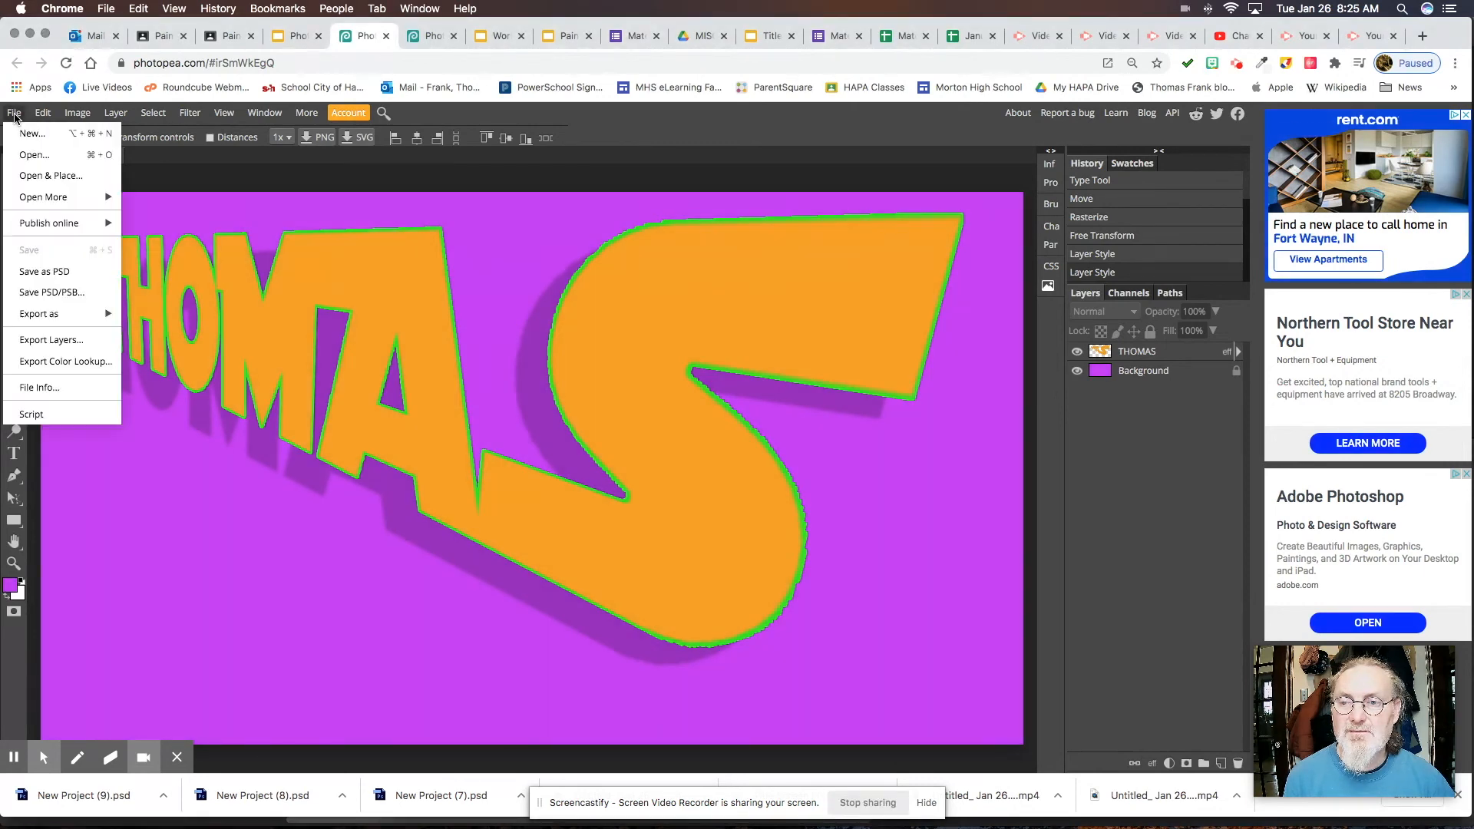
left_click(44, 273)
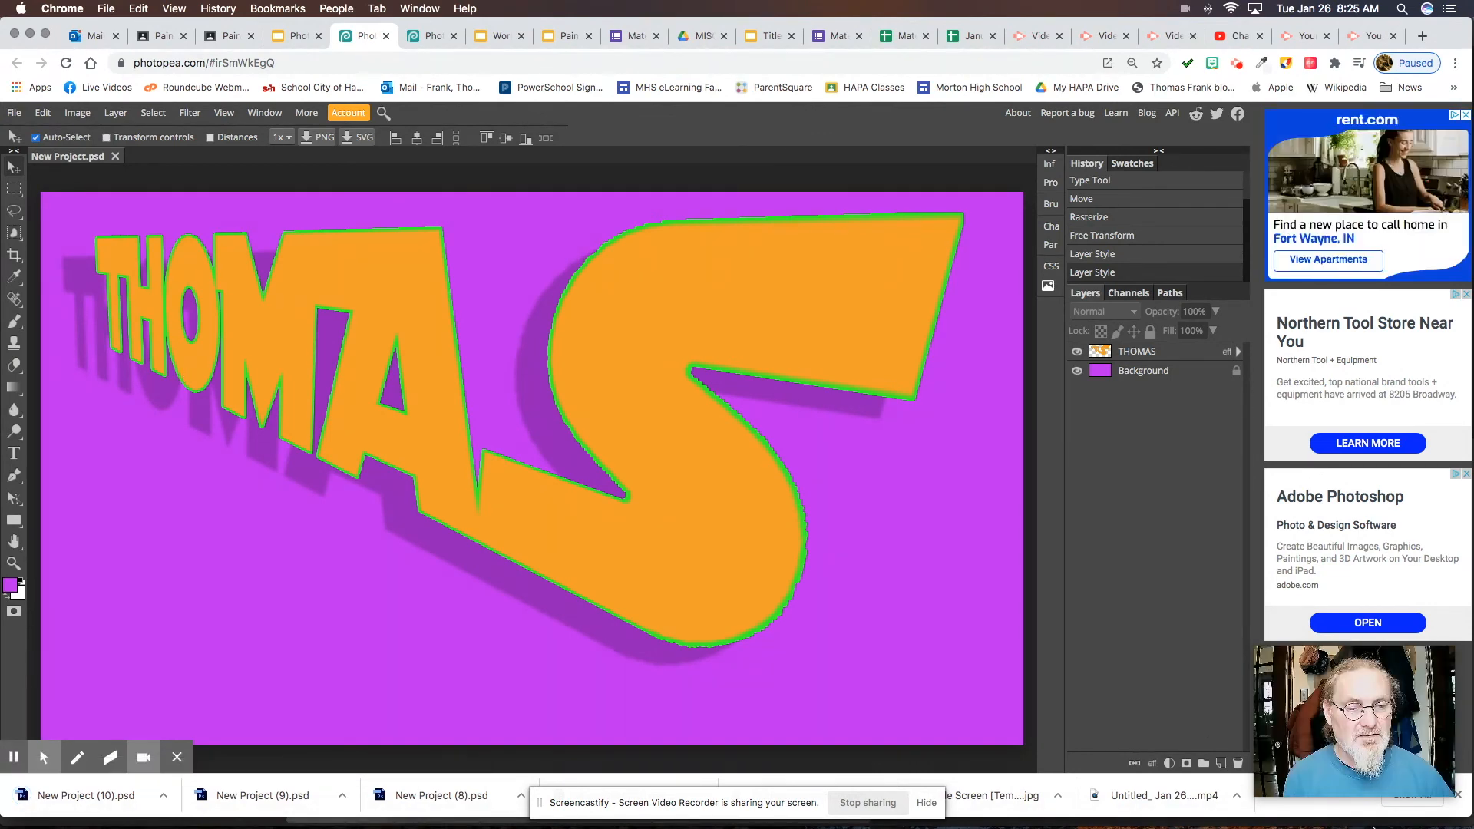
mouse_move(1374, 827)
left_click(1347, 798)
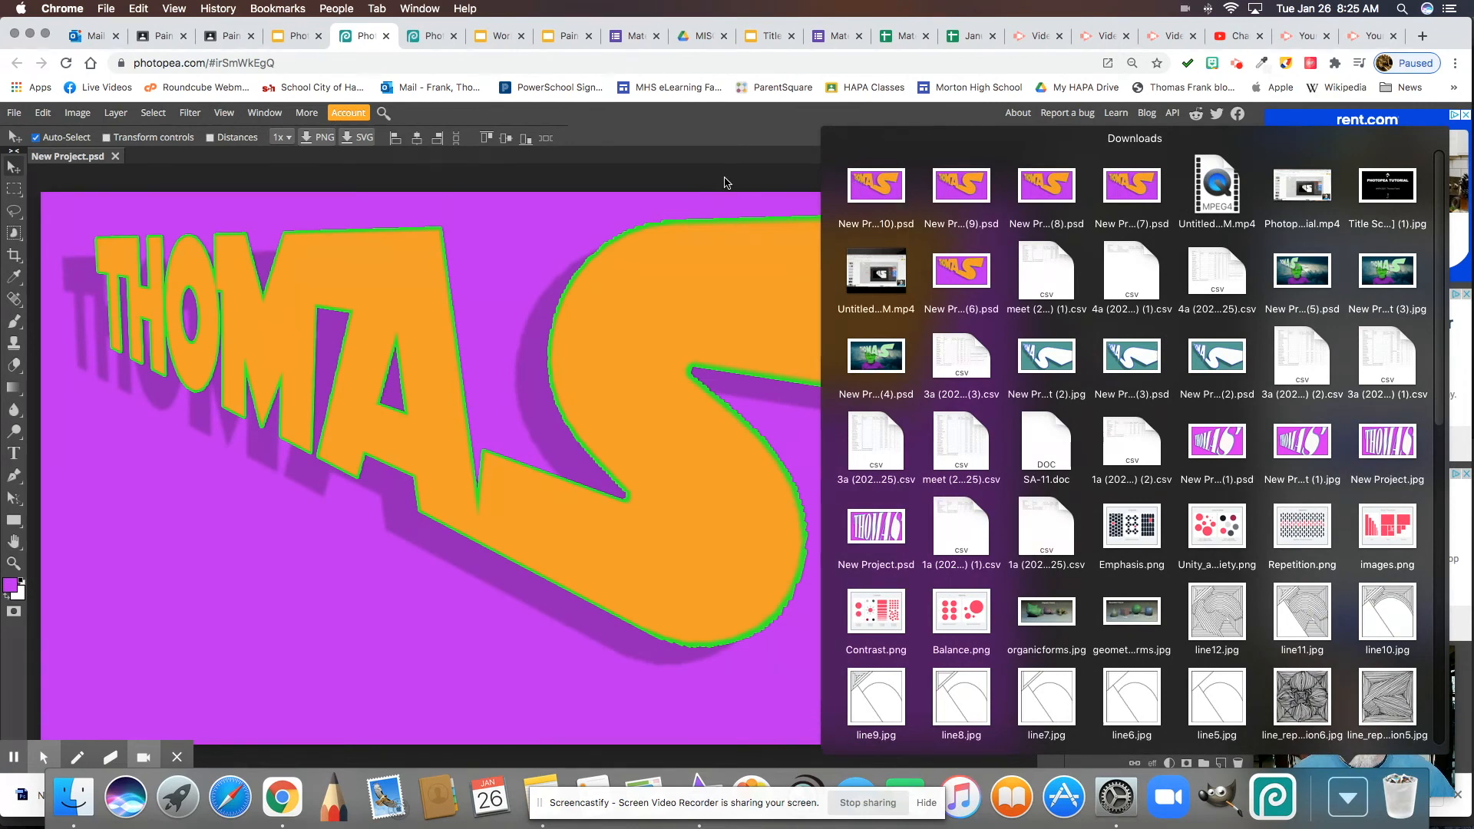
left_click(723, 192)
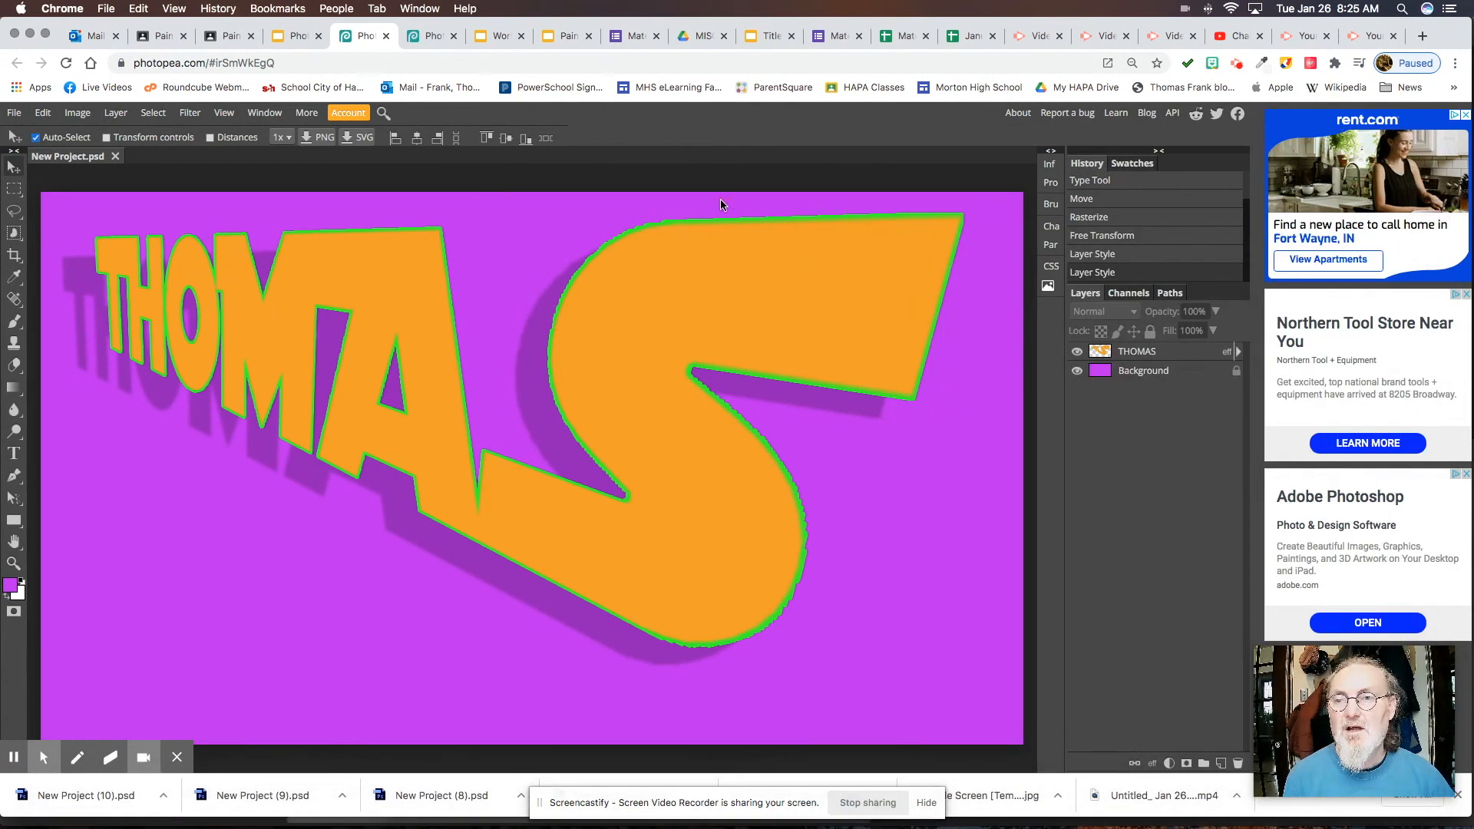
Switch to the Painting class in Google Classroom and review the Photopea Tutorial assignment in its classwork.
left_click(229, 39)
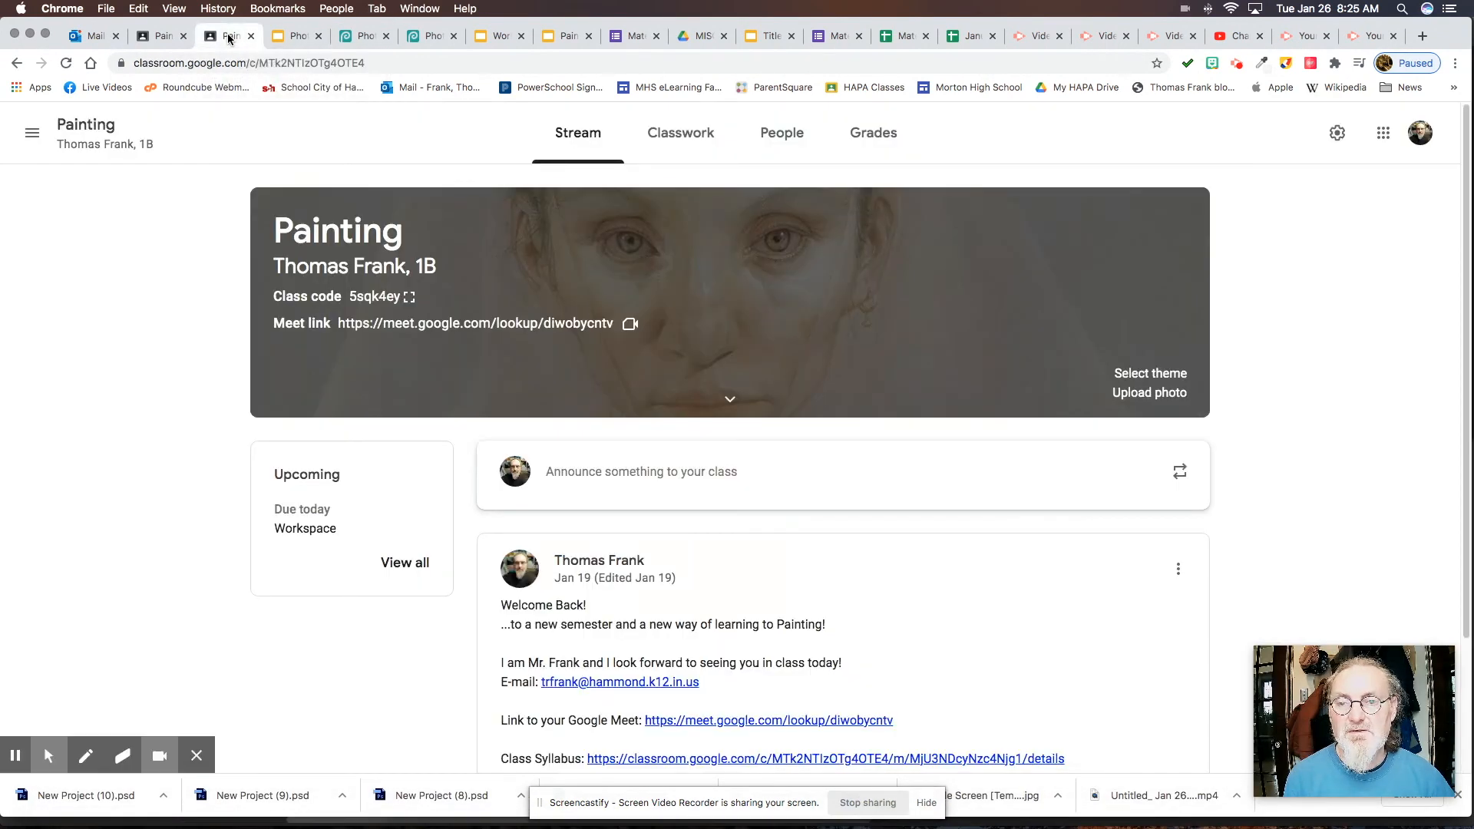
left_click(689, 143)
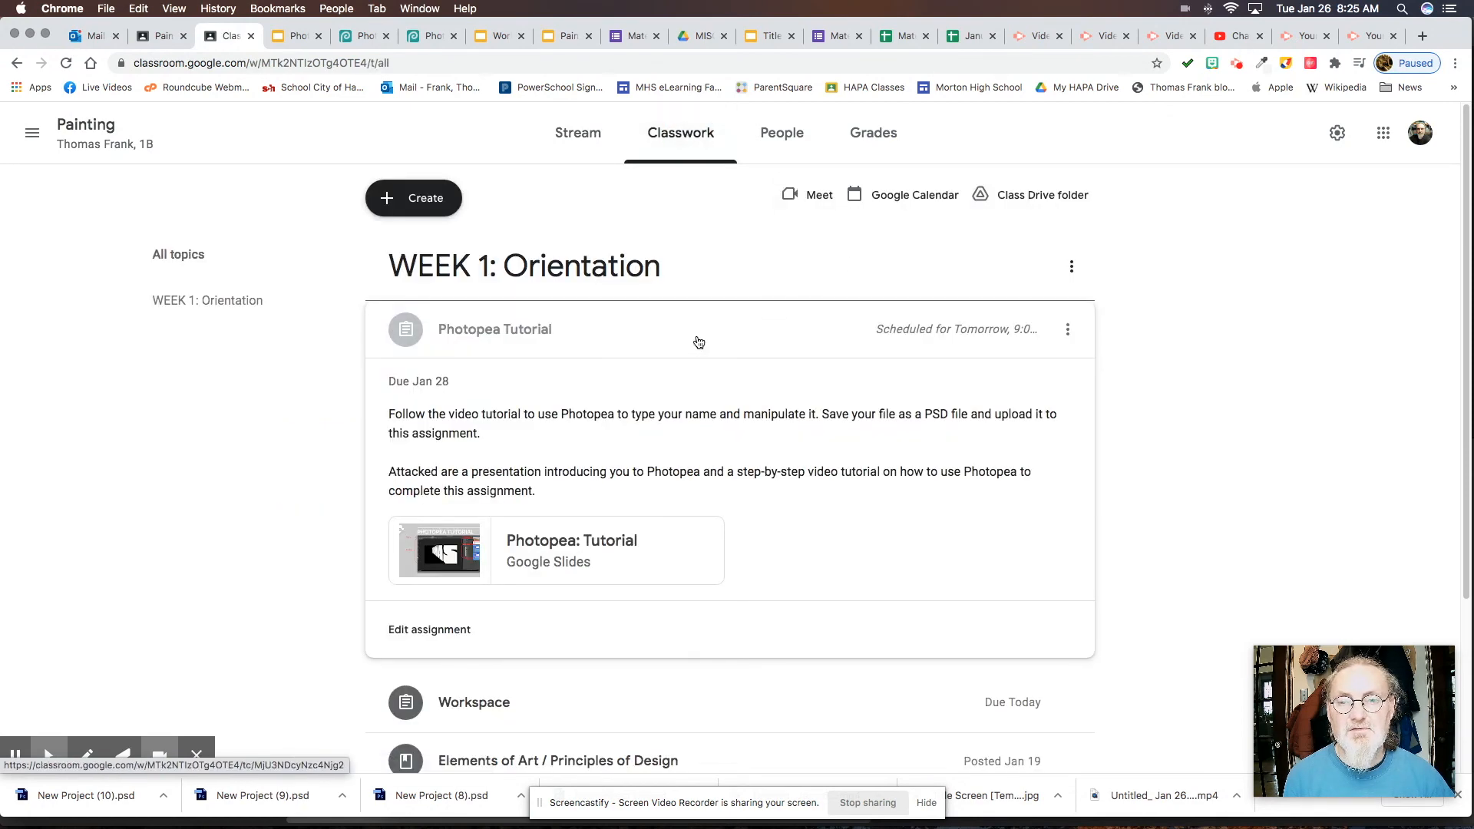
left_click(707, 333)
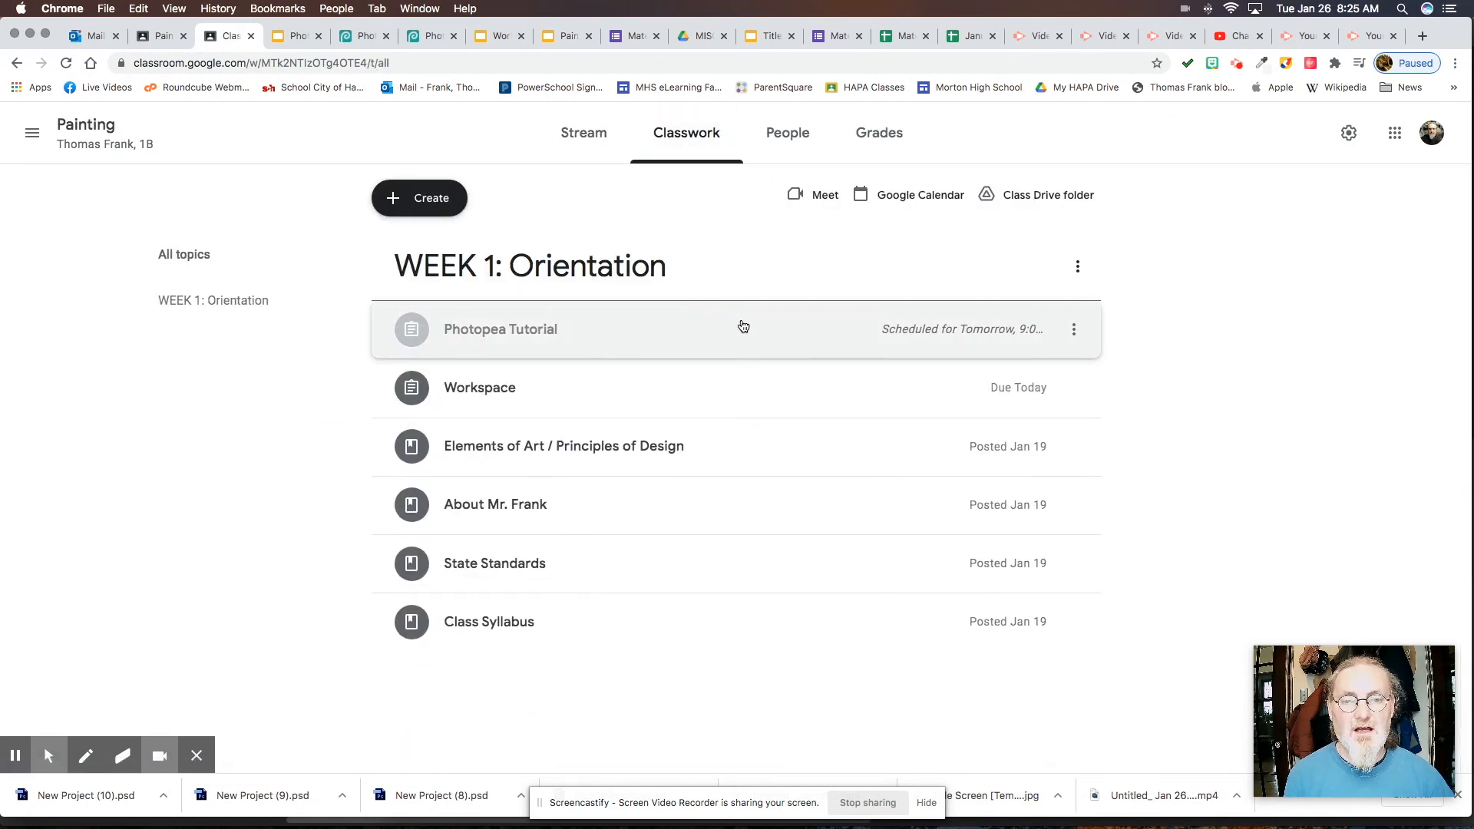